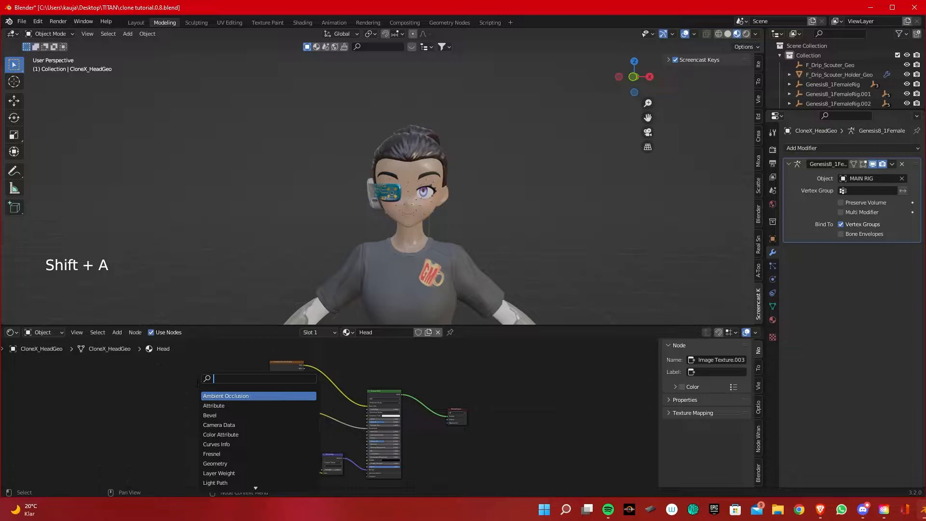
Add a Mix color node between the head's skin color texture and the Principled BSDF's Base Color.
left_click(223, 396)
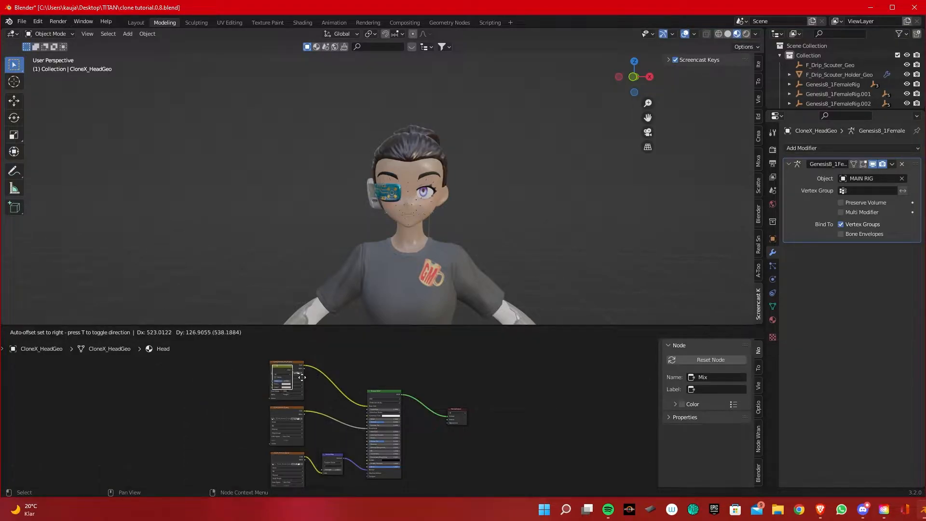
left_click(349, 384)
scroll(348, 383, "up", 3)
scroll(348, 383, "down", 4)
middle_click_drag(357, 366, 351, 405)
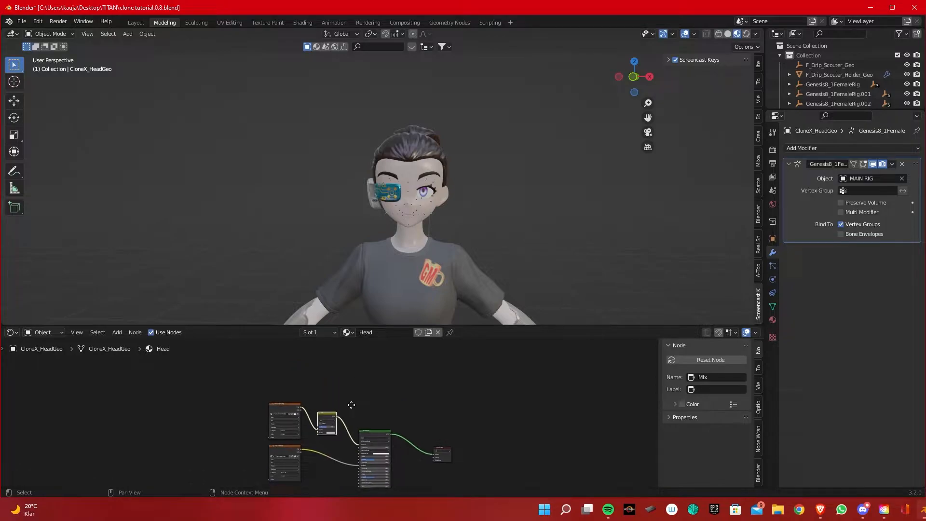
Add 333_vsn_tat_d.png from the Clone X Facial_Feature-333_VSN_TAT-Combined texture folder as an image texture node above the skin texture.
left_click(778, 511)
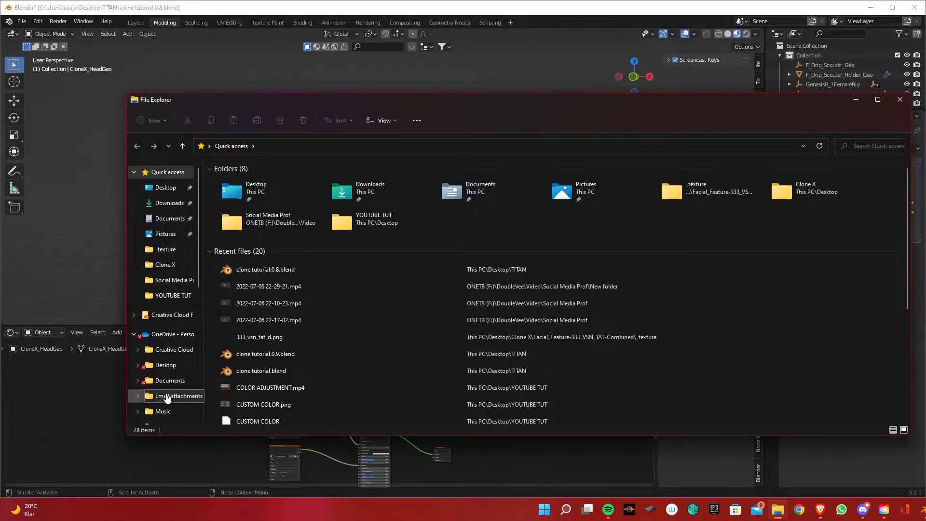
left_click(791, 190)
double_click(791, 189)
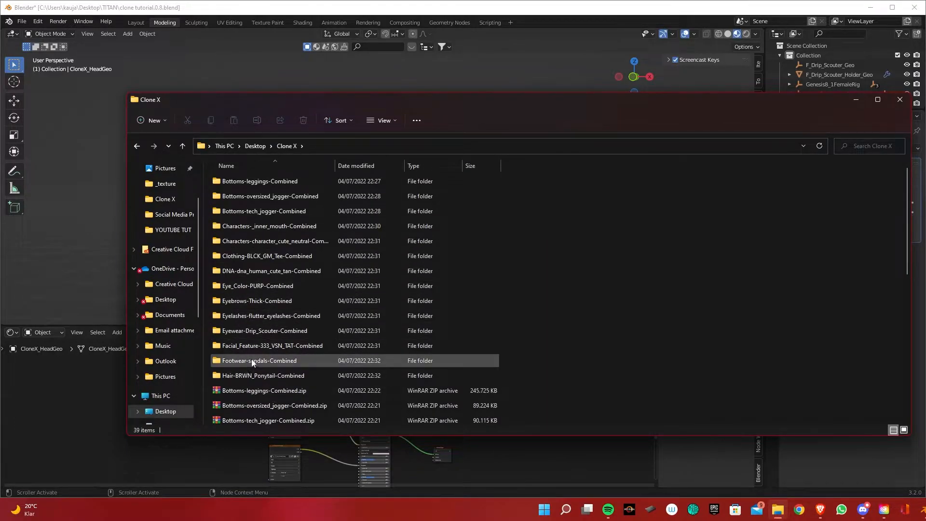
double_click(260, 345)
double_click(267, 184)
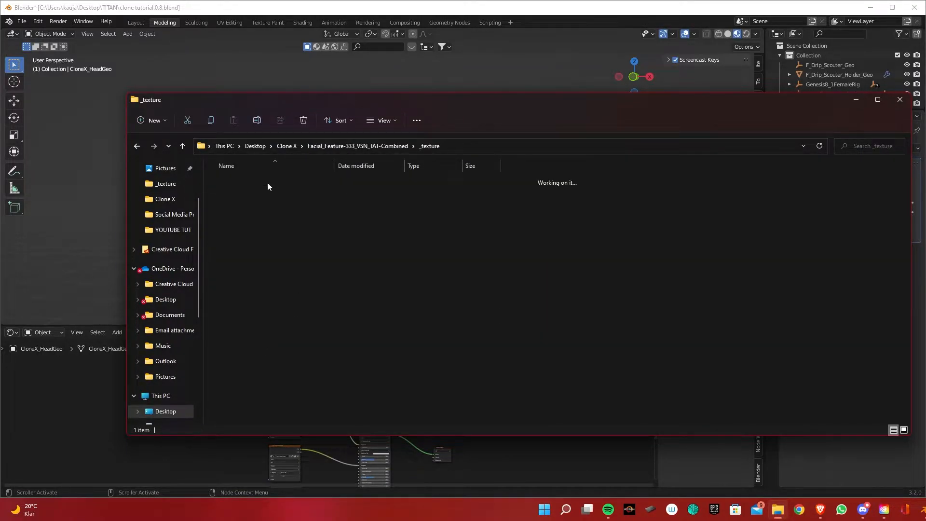
left_click_drag(238, 195, 67, 404)
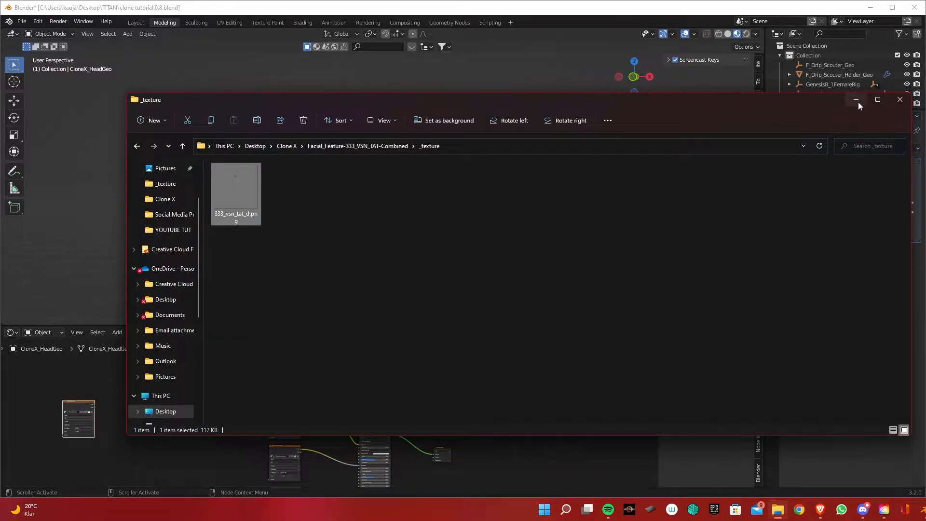
left_click(858, 102)
left_click_drag(76, 401, 286, 362)
Connect the tattoo texture's Color output to the Mix node's Color2 input.
scroll(319, 399, "up", 3)
middle_click_drag(328, 385, 309, 418)
left_click_drag(371, 326, 411, 55)
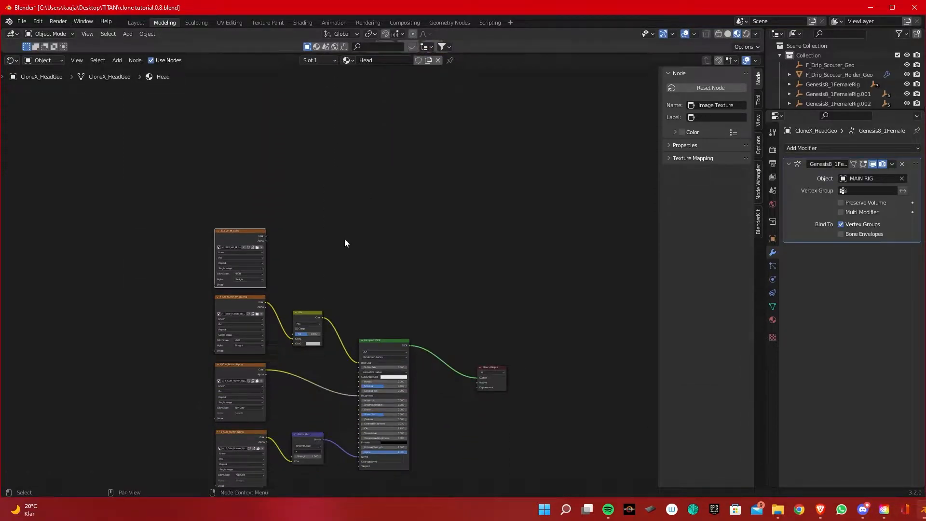
scroll(345, 238, "up", 2)
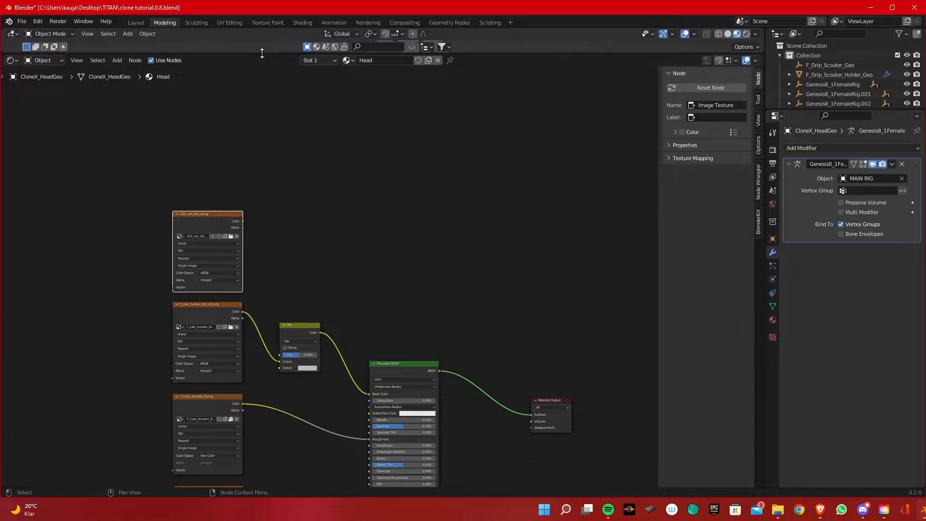
left_click_drag(262, 53, 260, 173)
scroll(272, 360, "up", 2)
middle_click_drag(274, 359, 303, 334)
left_click_drag(239, 235, 289, 435)
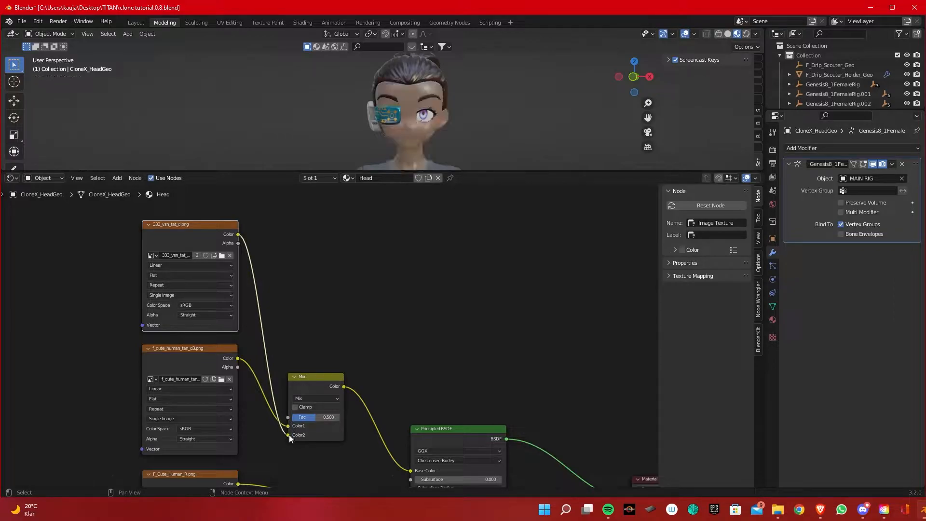
Set the Mix node's factor to 1.000 and its blending mode to Add.
left_click_drag(315, 418, 339, 417)
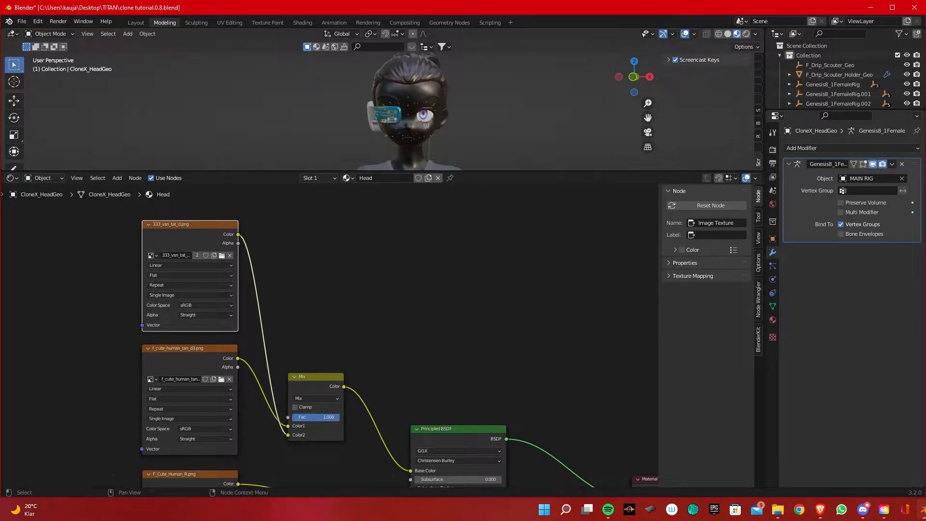
left_click(322, 400)
left_click(318, 399)
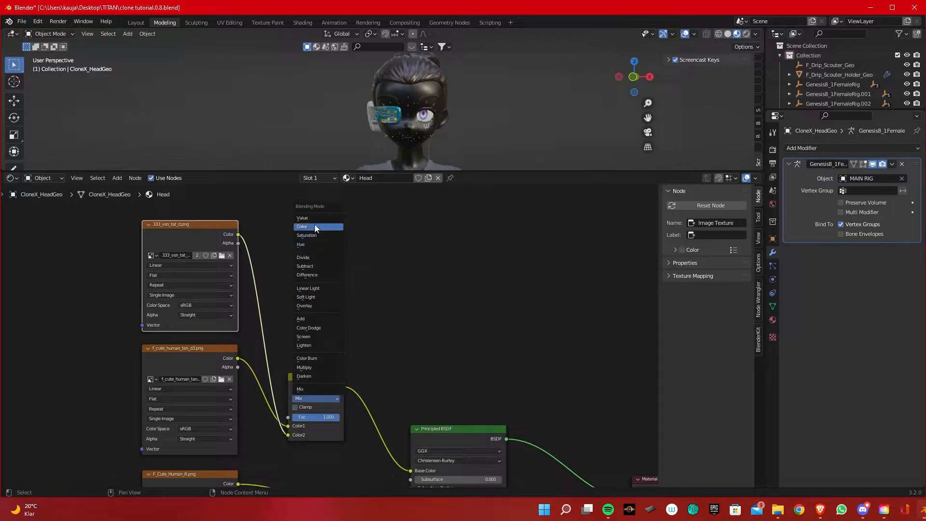
left_click(316, 319)
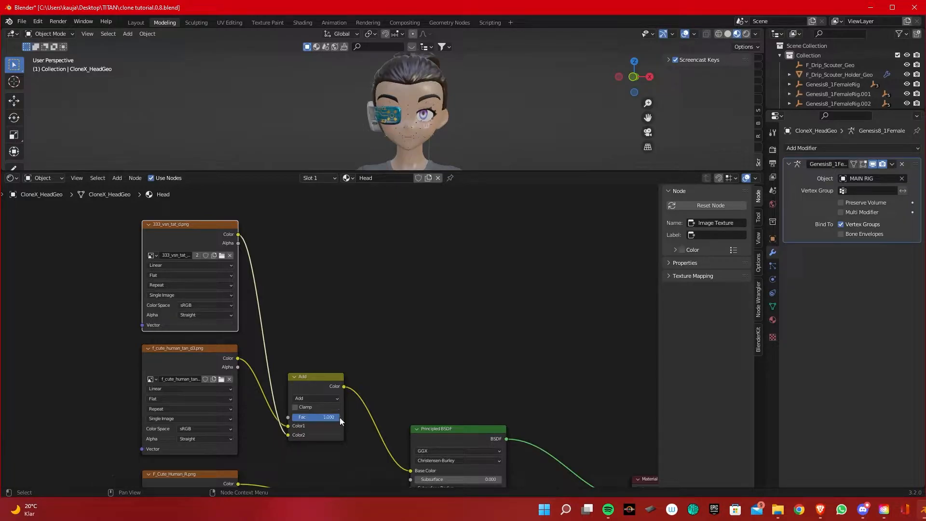
Compare the tattoos on the character's face with the original 333_vsn_tat_d.png image.
left_click_drag(447, 170, 441, 320)
scroll(424, 201, "up", 5)
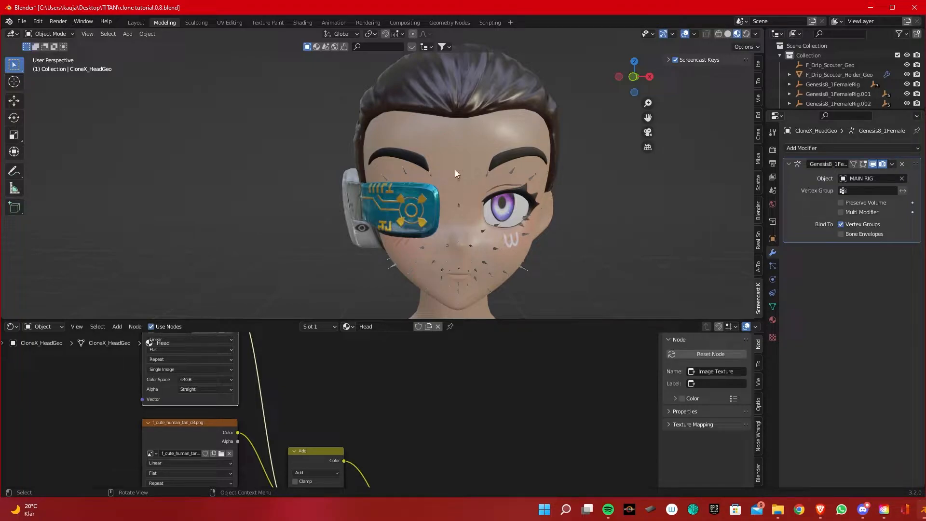
left_click(776, 510)
double_click(233, 176)
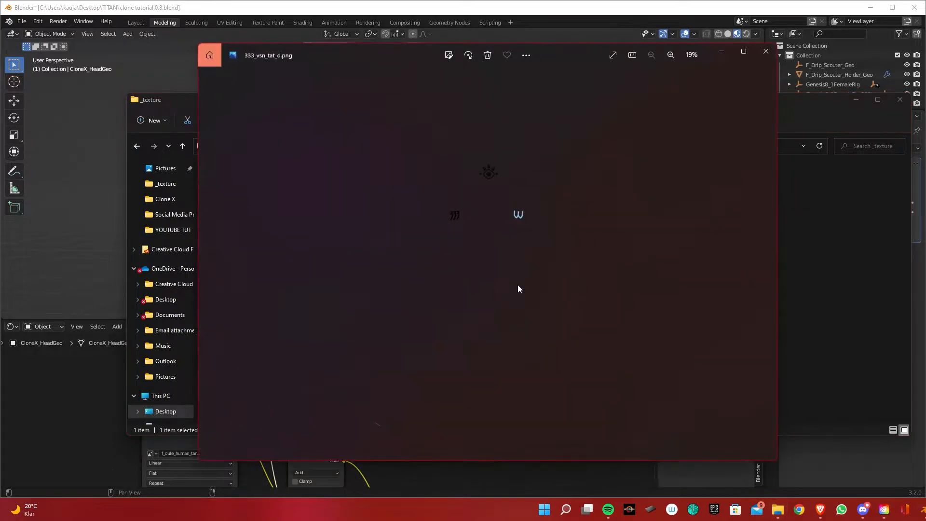
scroll(525, 175, "up", 5)
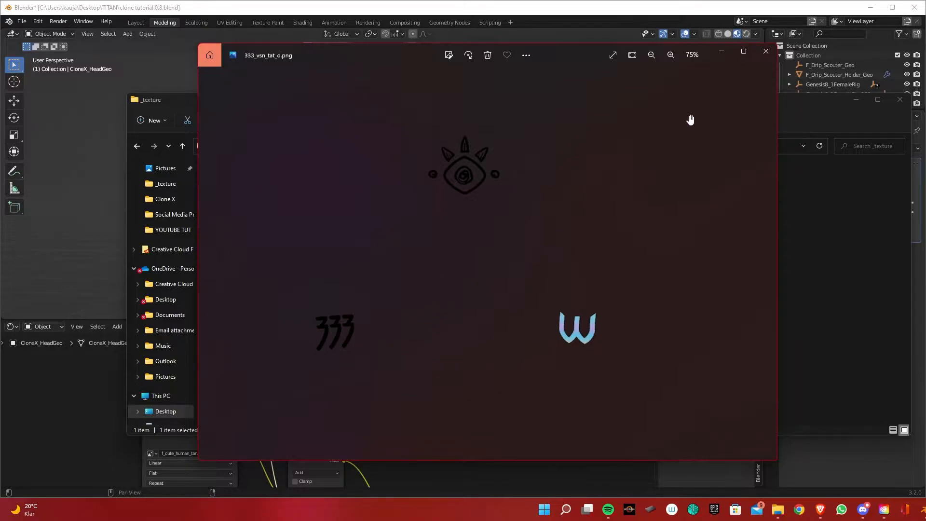
left_click(765, 51)
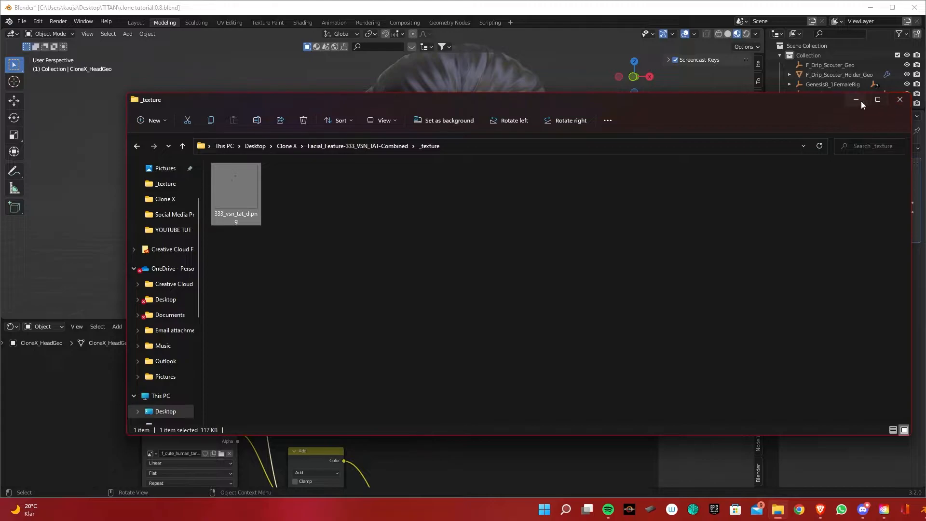
left_click(896, 102)
Mute the tattoo image texture node and the Add mix node in the Head material.
scroll(346, 392, "down", 3)
middle_click_drag(350, 389, 342, 387)
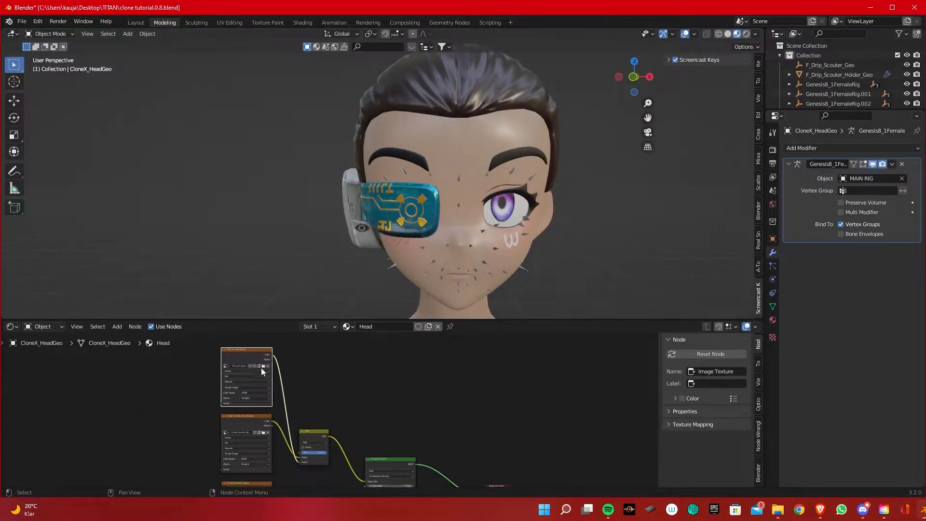
left_click(320, 437)
left_click(242, 358)
key("m")
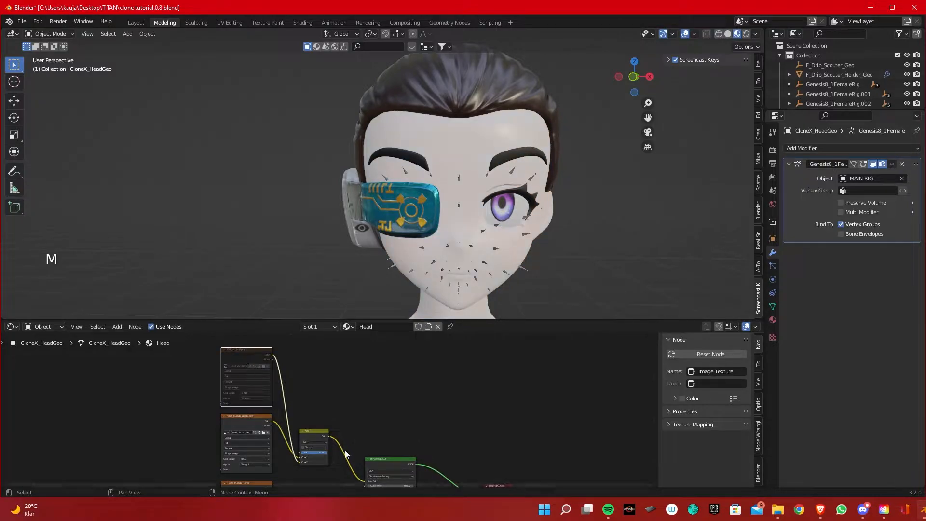
left_click(314, 435)
key("m")
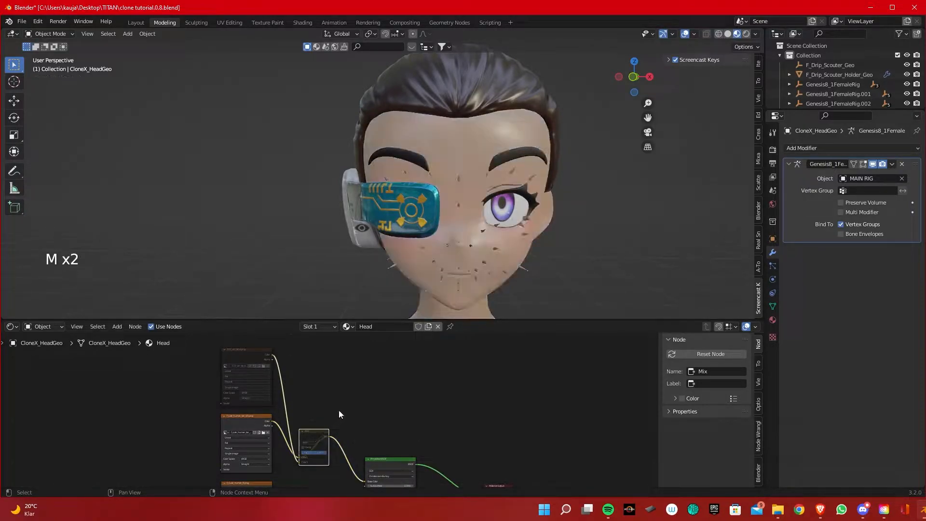
key("m")
key("m")
Enlarge the 3D viewport, then search the add-ons for "import" and make sure Import Images as Planes is enabled.
left_click_drag(434, 320, 519, 457)
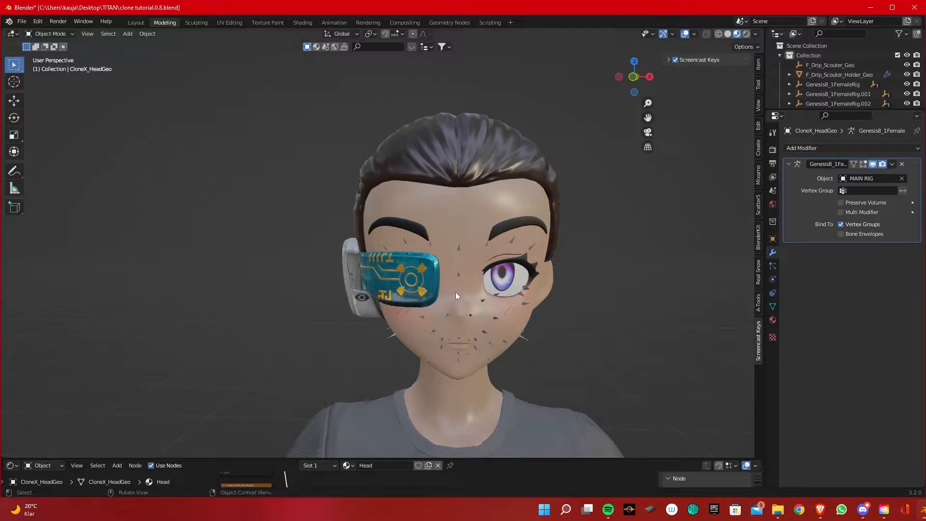
scroll(471, 293, "up", 3)
scroll(472, 294, "down", 5)
scroll(472, 293, "down", 2)
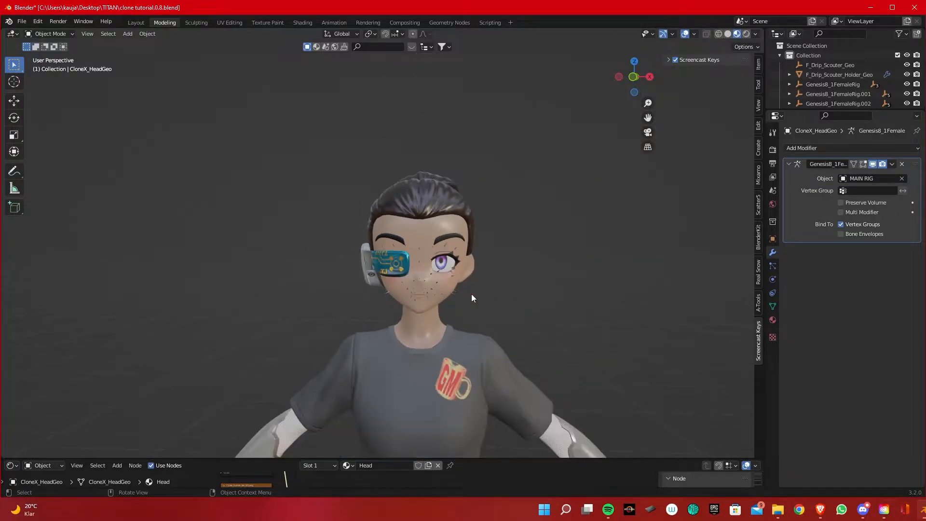
left_click(37, 22)
left_click(83, 159)
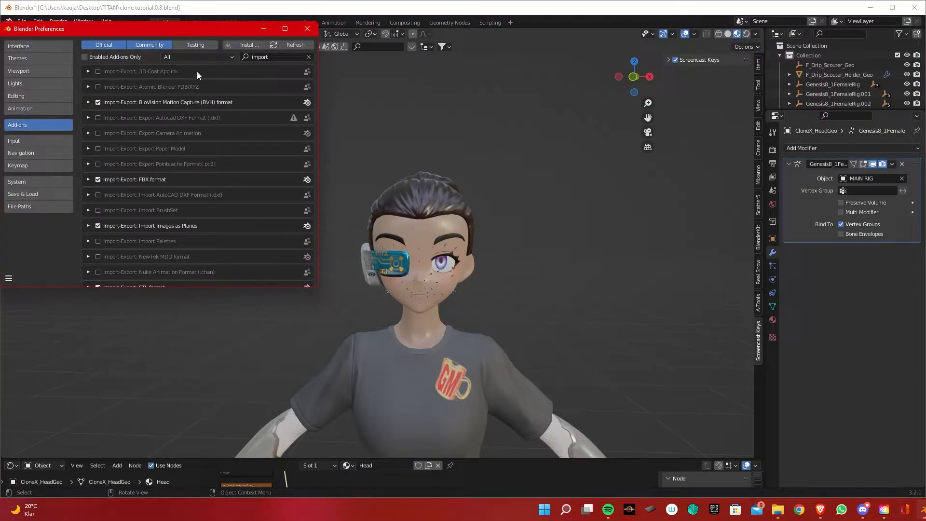
left_click(290, 56)
type("impor")
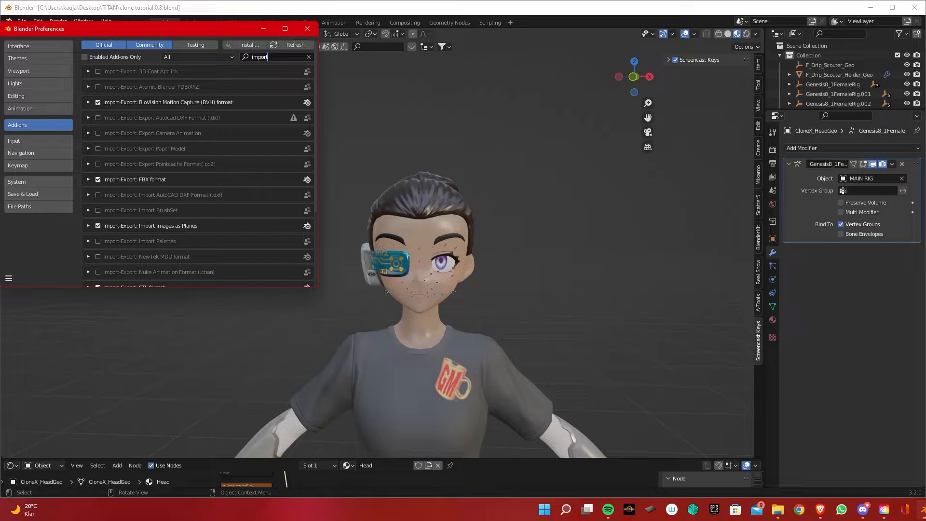
left_click(98, 225)
left_click(98, 226)
left_click(98, 226)
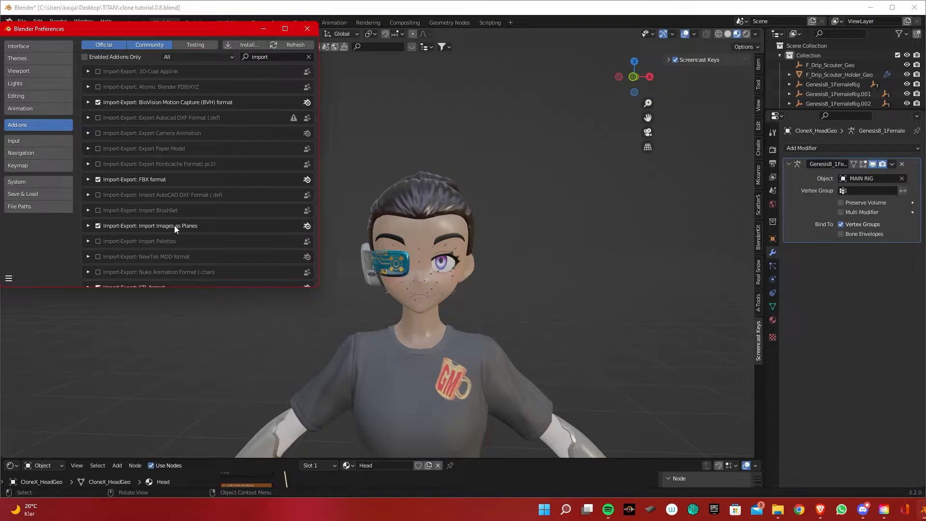
left_click(307, 29)
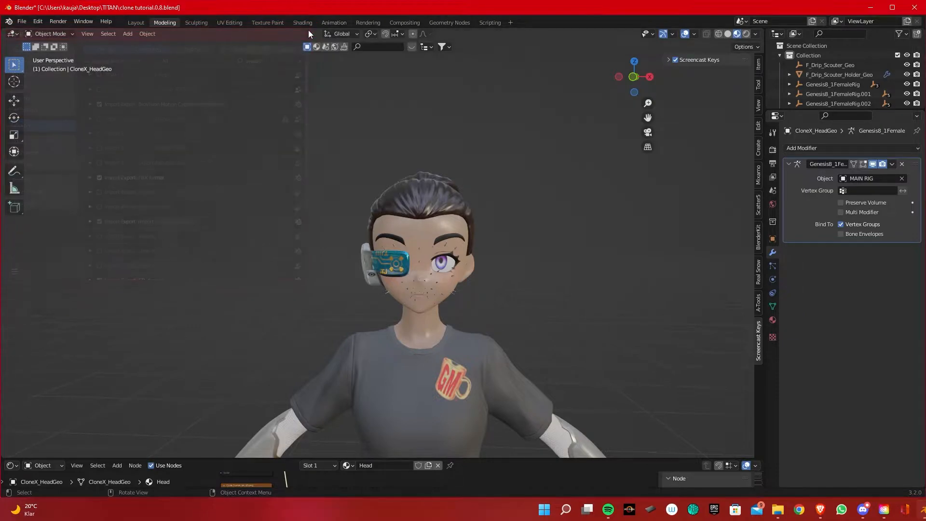
Import 333_vsn_tat_d.png from the Facial_Feature-333_VSN_TAT-Combined texture folder as an image plane.
left_click(25, 25)
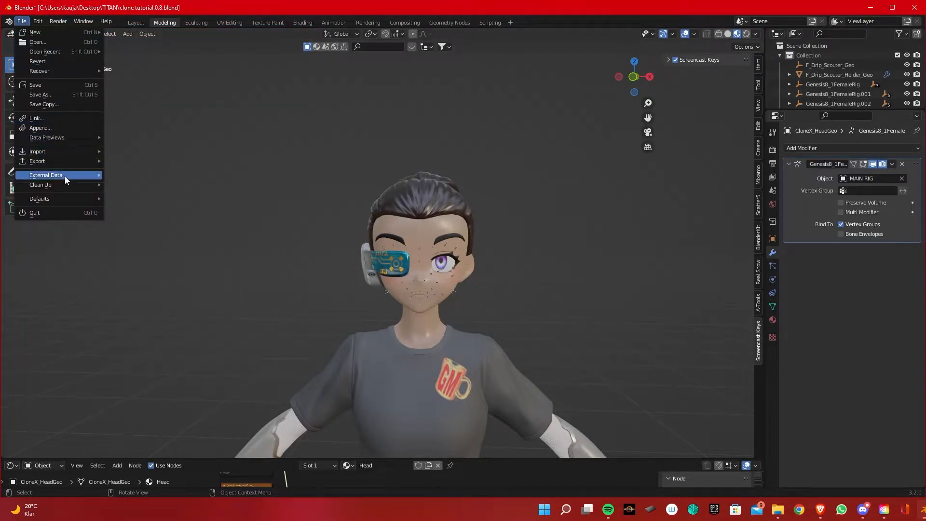
mouse_move(65, 163)
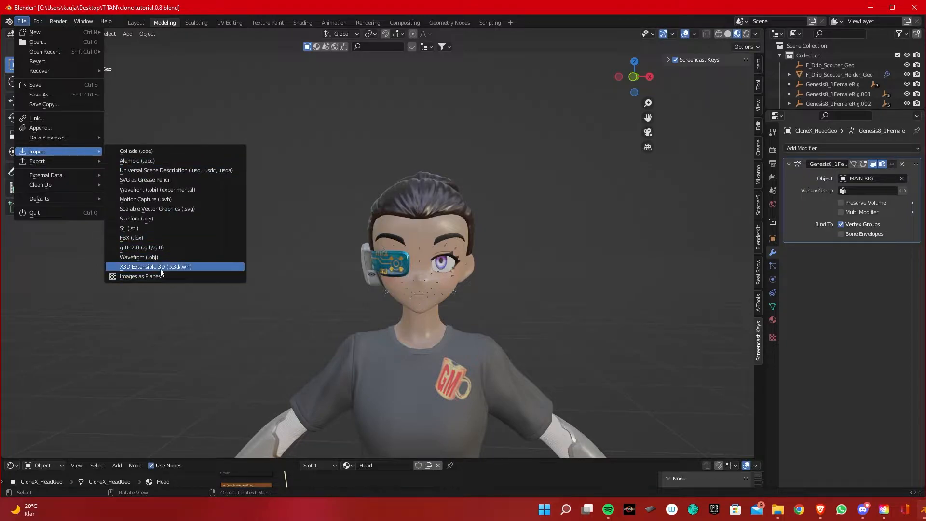
left_click(161, 274)
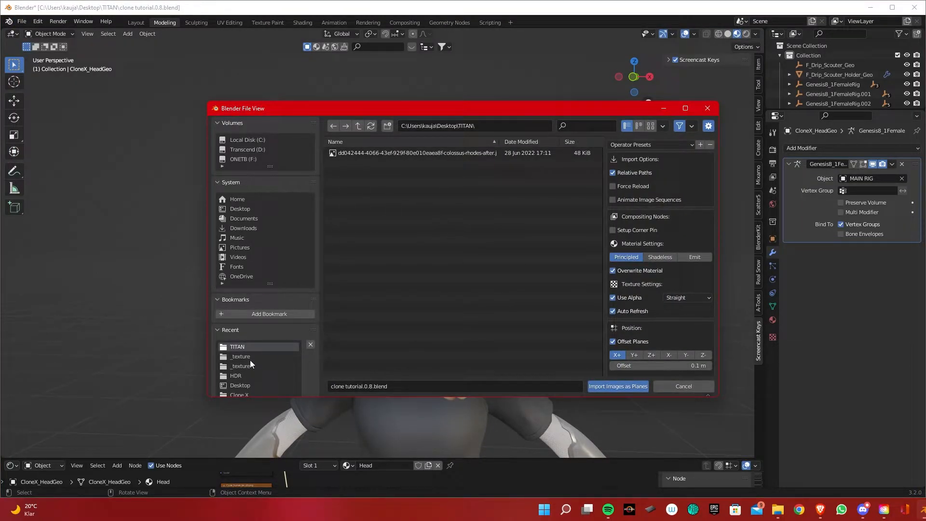
left_click(240, 394)
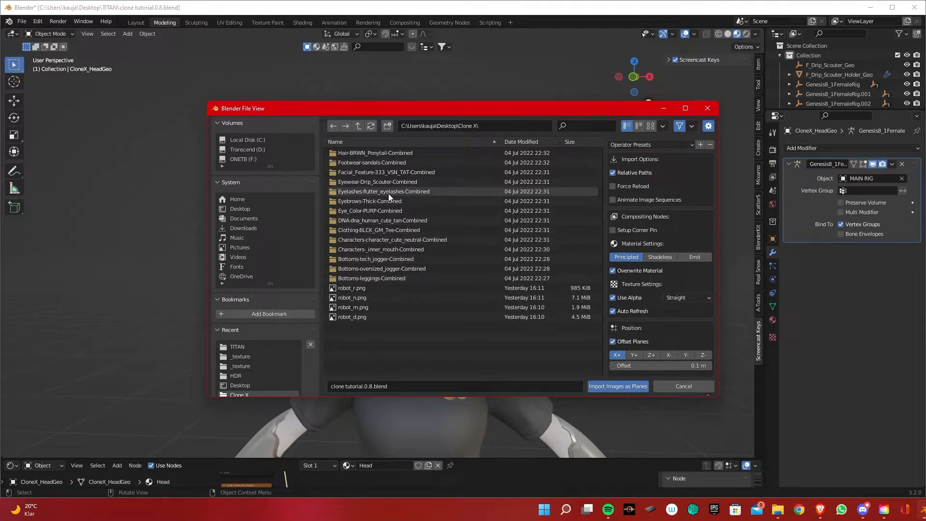
double_click(388, 172)
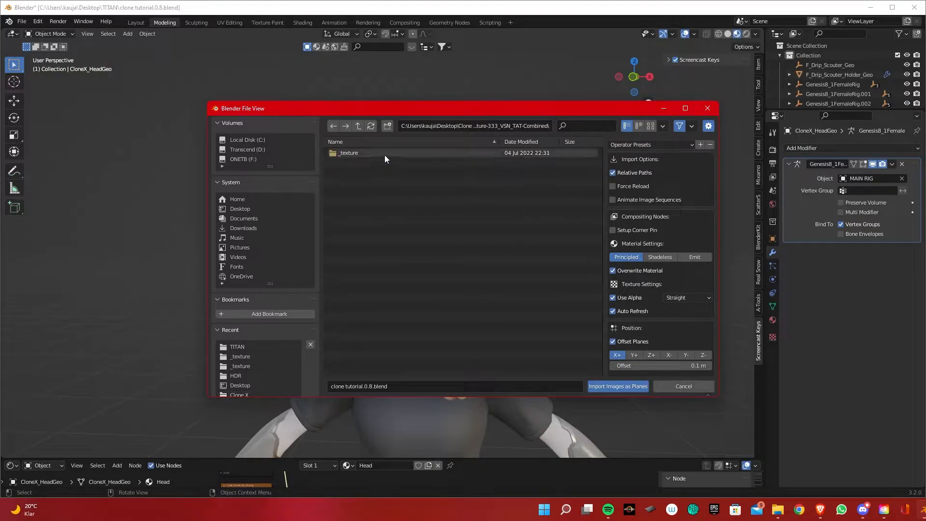
double_click(385, 154)
double_click(385, 153)
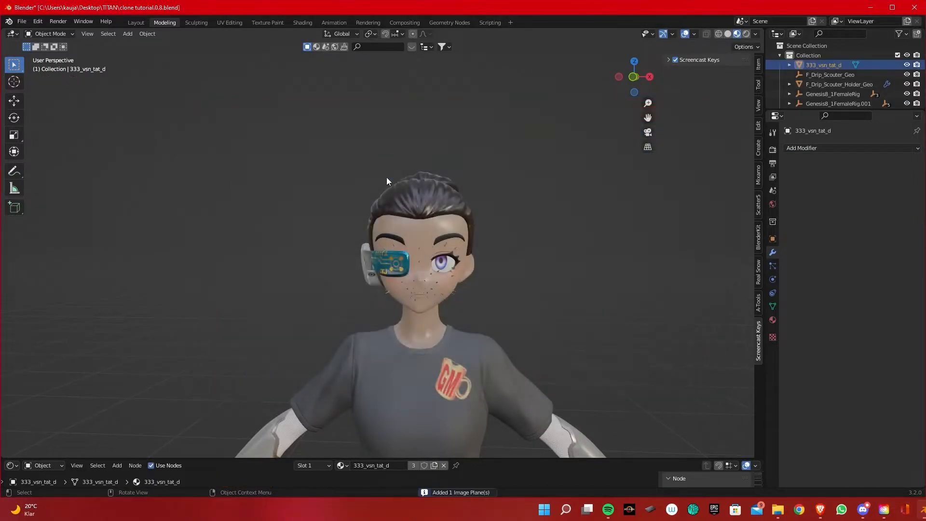
Examine the imported tattoo plane at the character's feet from below, then view the scene in right orthographic.
scroll(407, 281, "down", 5)
middle_click_drag(430, 310, 442, 259)
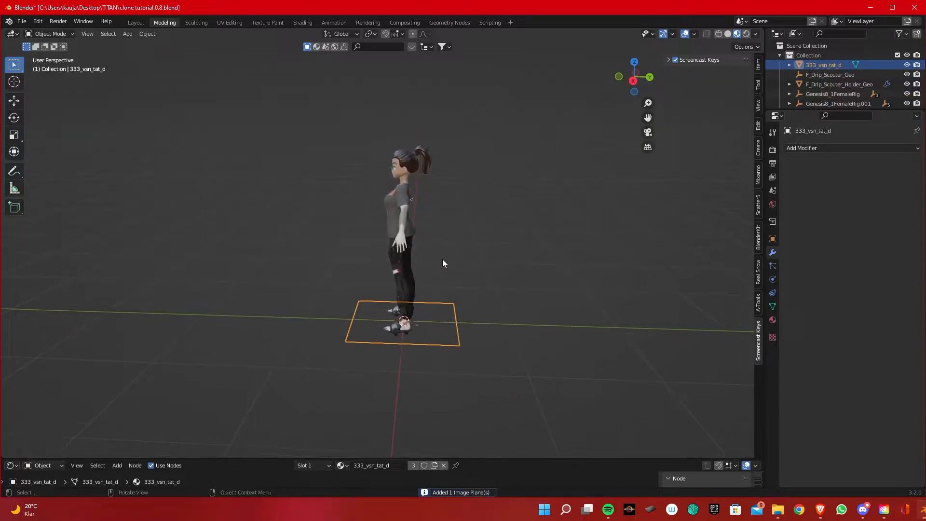
middle_click_drag(413, 317, 406, 227)
scroll(406, 223, "up", 8)
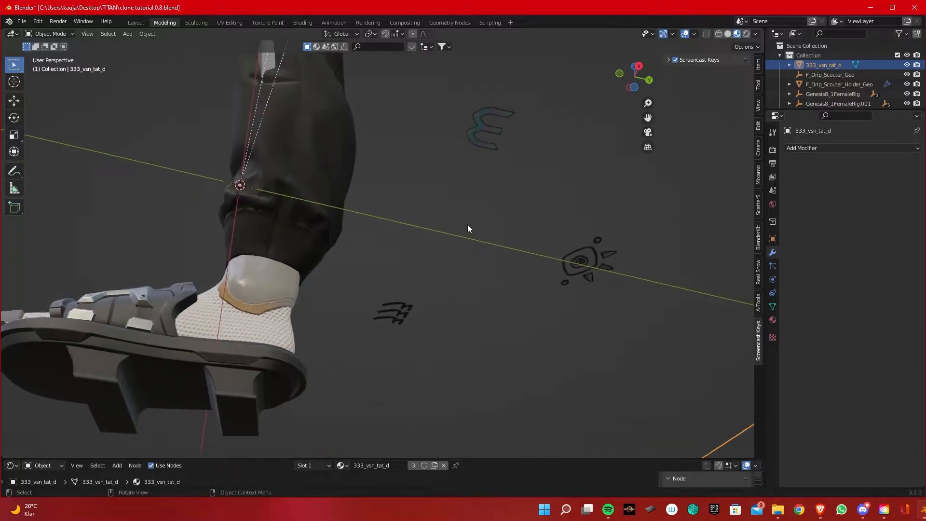
scroll(490, 353, "down", 8)
middle_click_drag(489, 370, 376, 223)
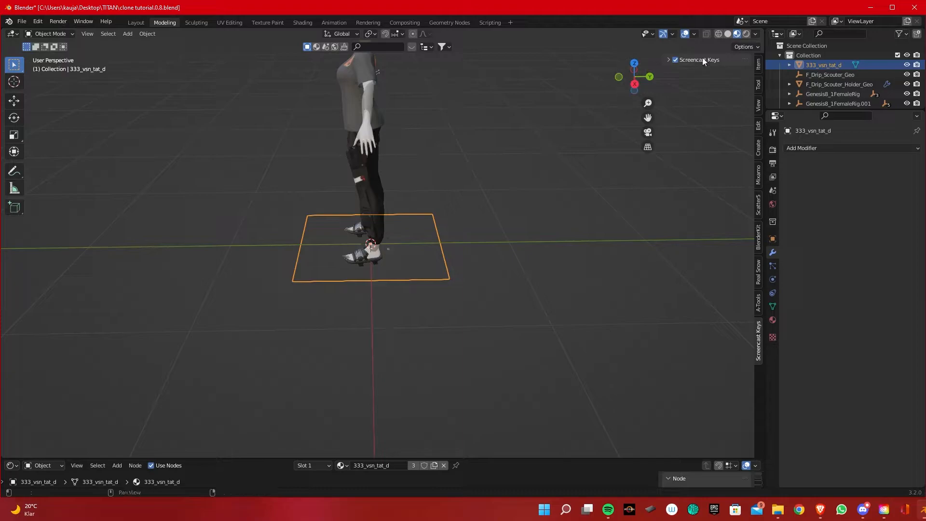
left_click(635, 85)
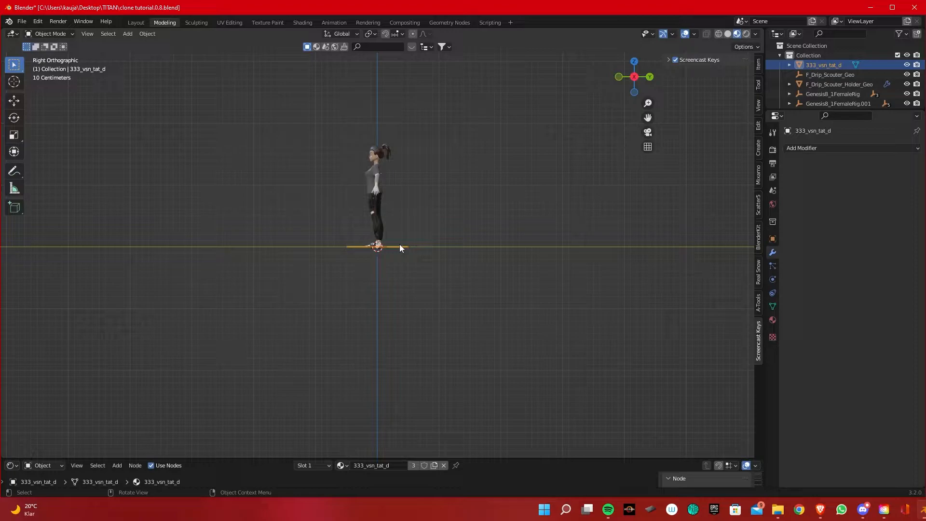
Rotate the tattoo plane 90° about the X axis and move it up in front of the character's head and torso.
key("r")
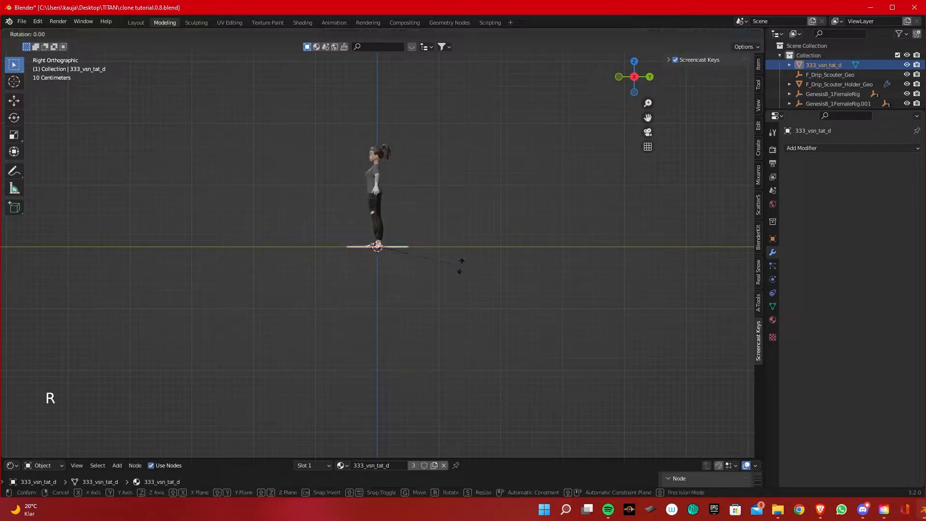
key("x")
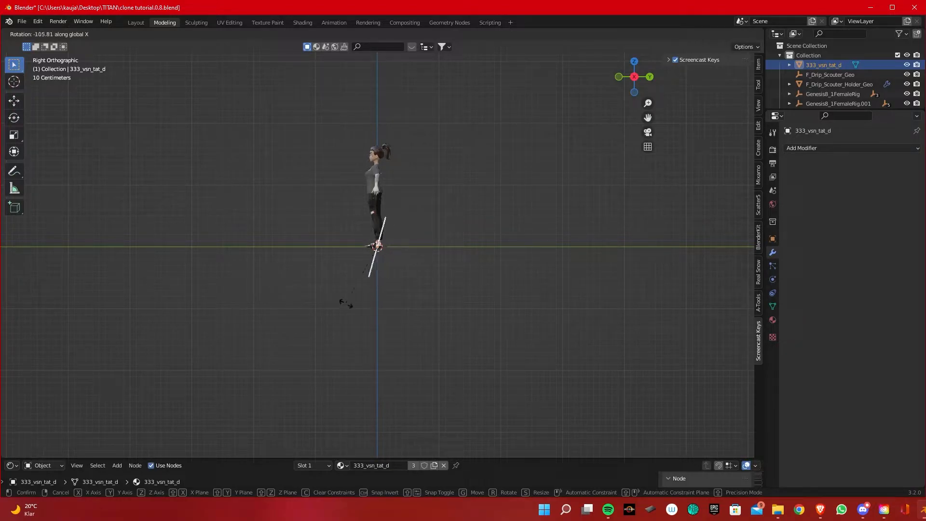
type("90")
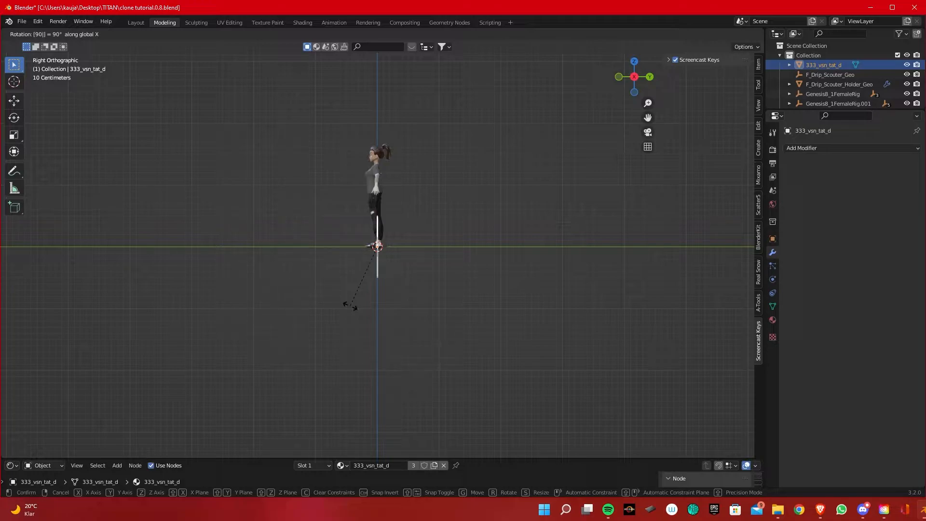
key("Return")
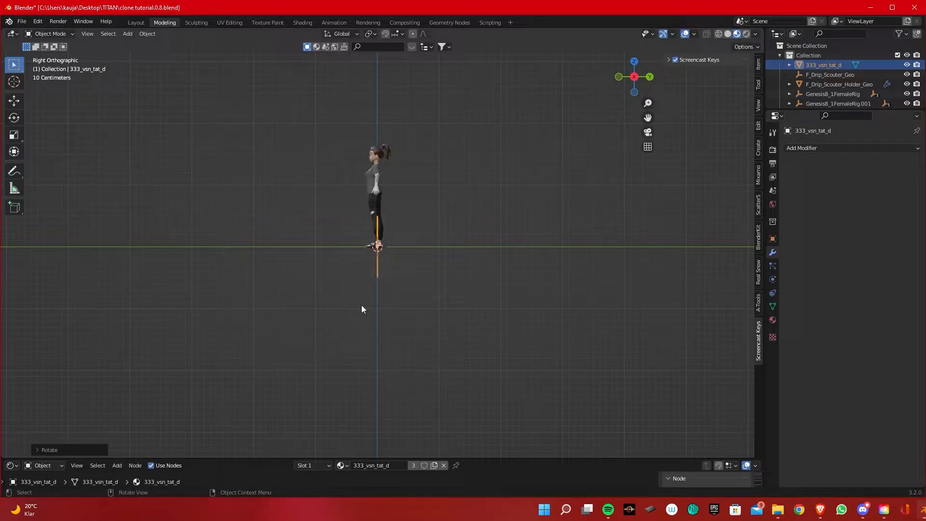
key("g")
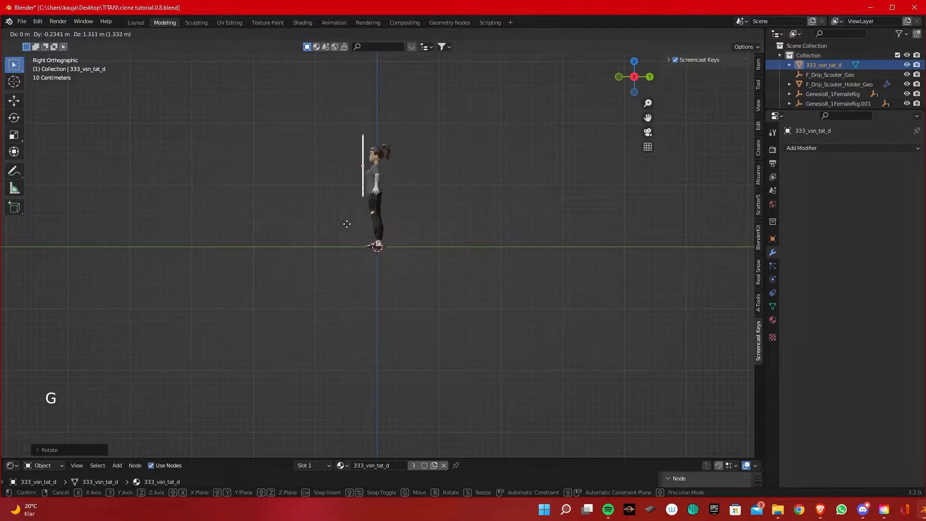
left_click(347, 223)
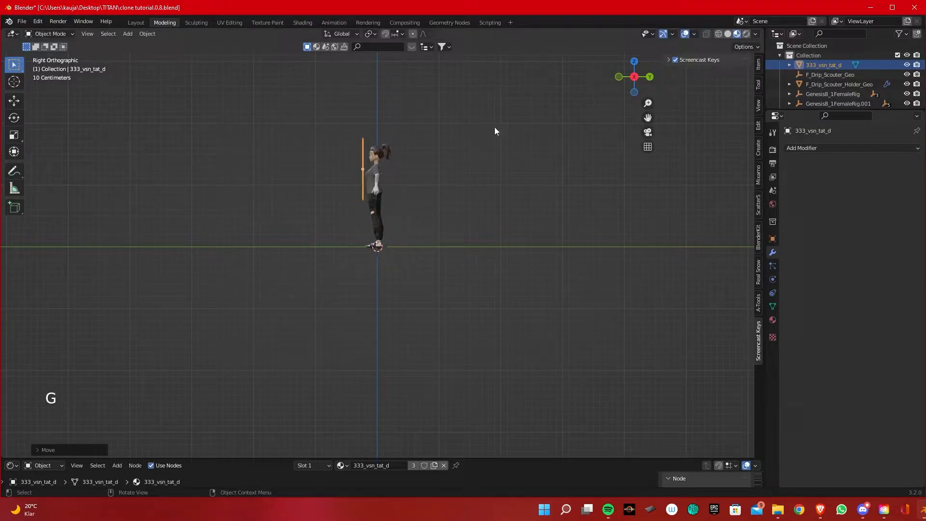
In front orthographic view, scale the tattoo plane down and shift it so the tattoos fall roughly over the face.
left_click(619, 77)
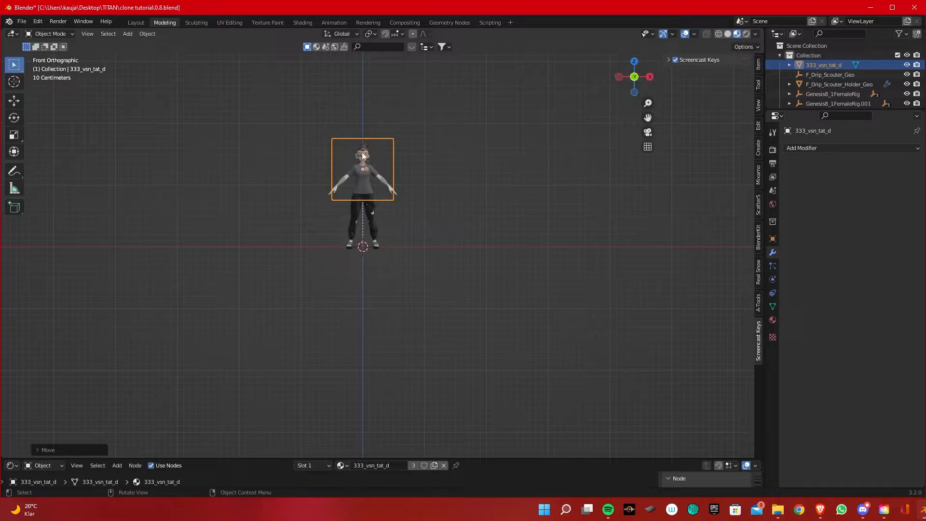
scroll(369, 148, "up", 5)
middle_click_drag(375, 147, 427, 336, "shift")
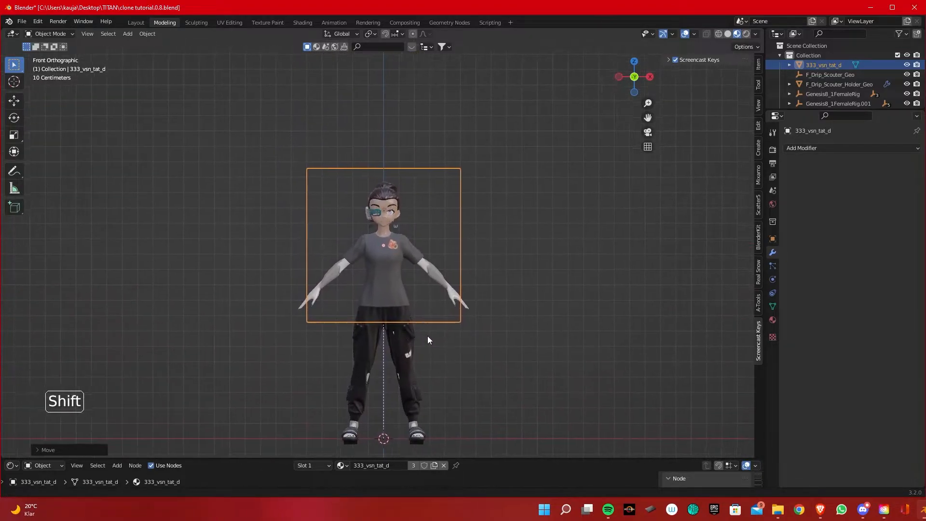
scroll(415, 234, "up", 4)
scroll(415, 234, "up", 1)
middle_click_drag(404, 176, 395, 235, "shift")
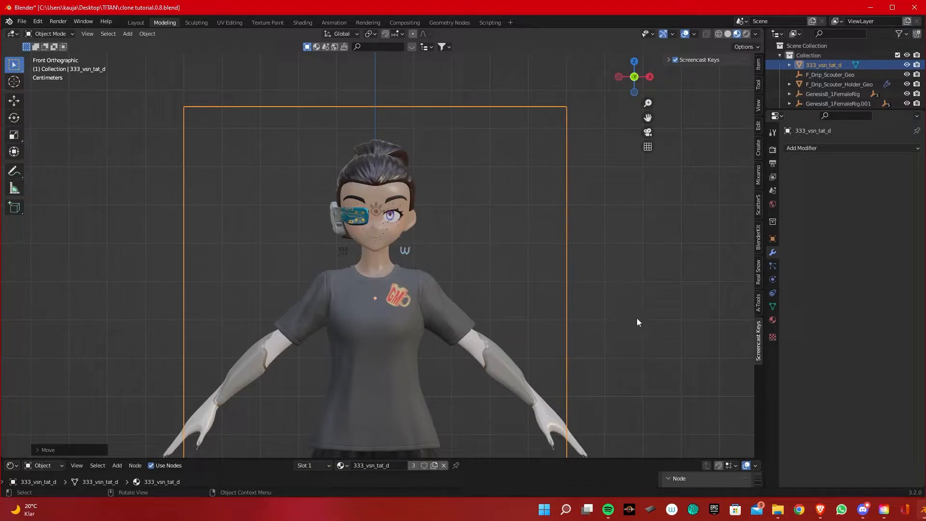
key("s")
left_click(540, 305)
key("g")
left_click(538, 267)
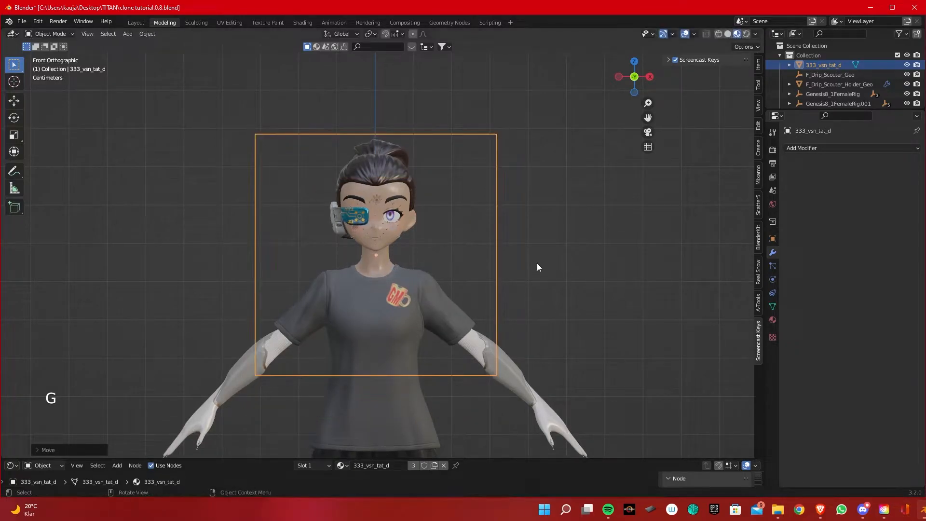
key("s")
left_click(553, 276)
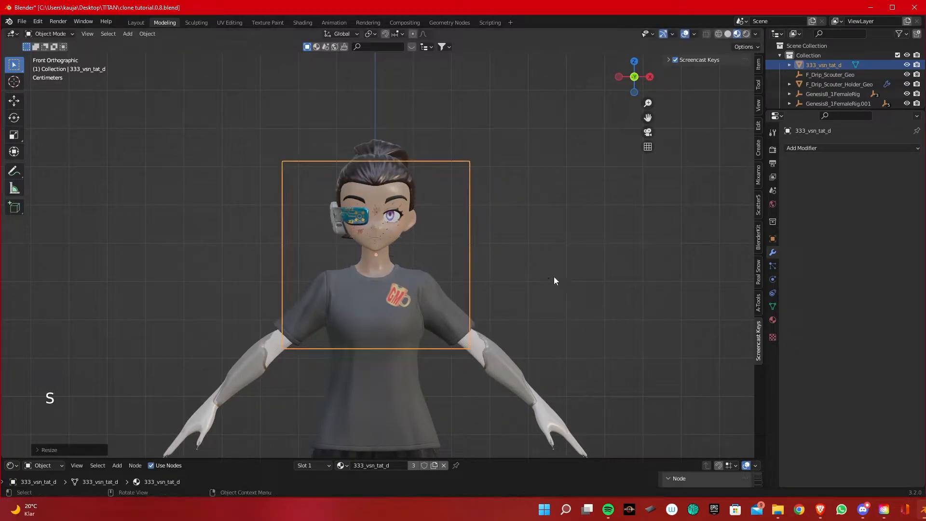
Fine-tune the plane's position and enlarge it slightly so the eye tattoo sits on the forehead and the W below the eye.
scroll(408, 230, "up", 5)
scroll(395, 212, "up", 3)
middle_click_drag(385, 201, 379, 242, "shift")
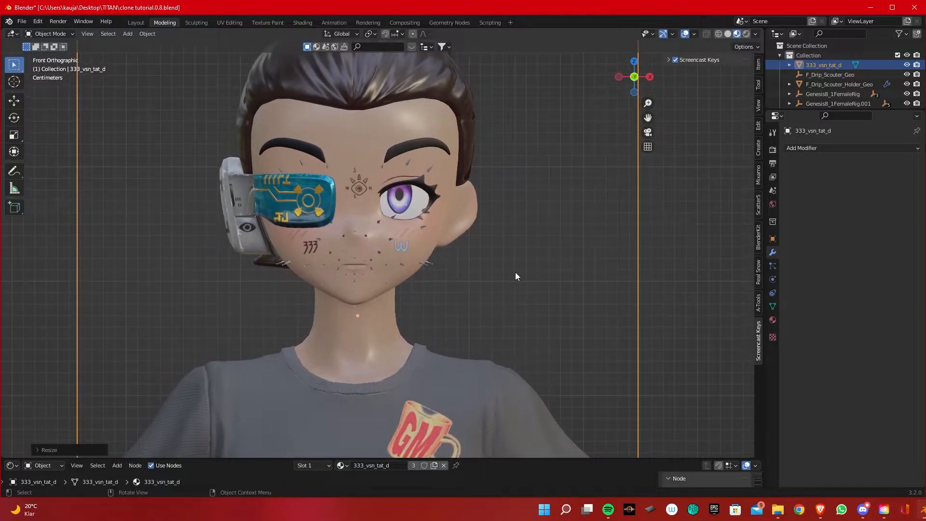
key("g")
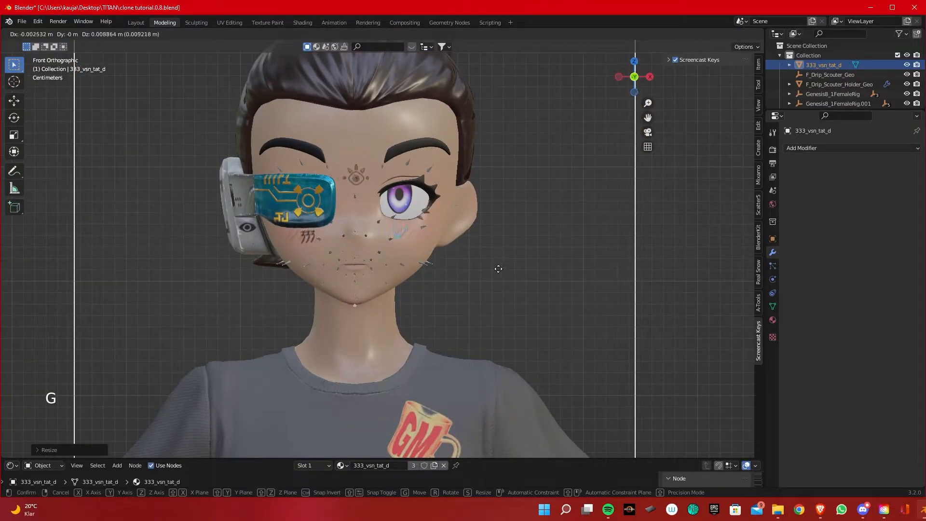
left_click(499, 272)
key("s")
left_click(527, 274)
key("g")
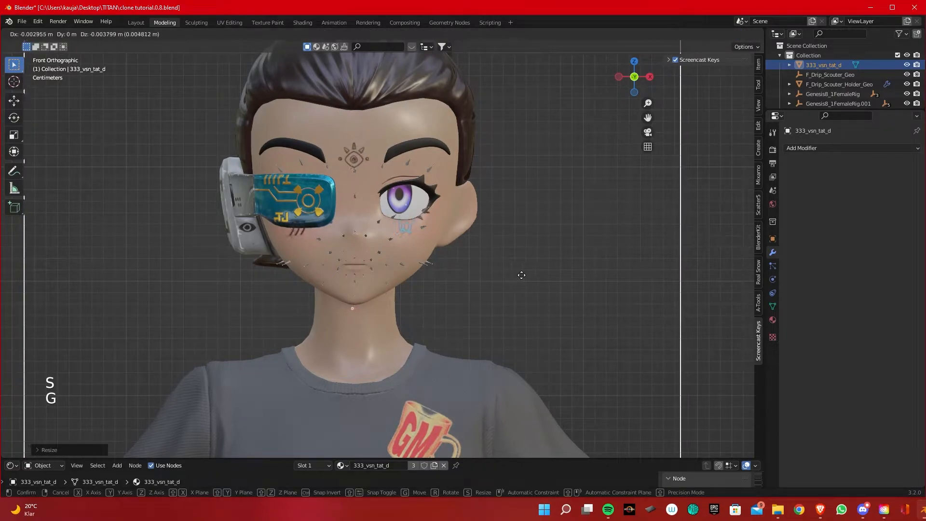
left_click(523, 277)
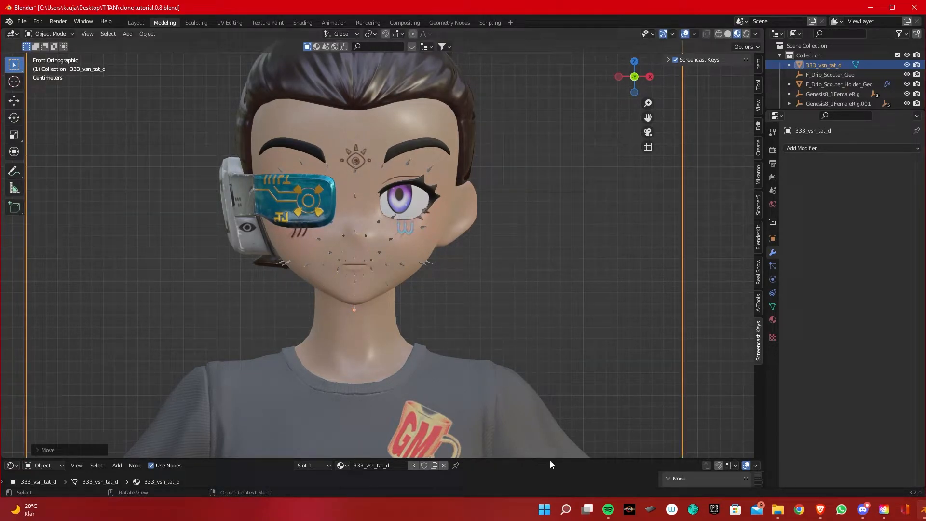
Unmute the tattoo image texture node and the Add mix node in the Head material as an alignment reference.
left_click_drag(550, 458, 571, 227)
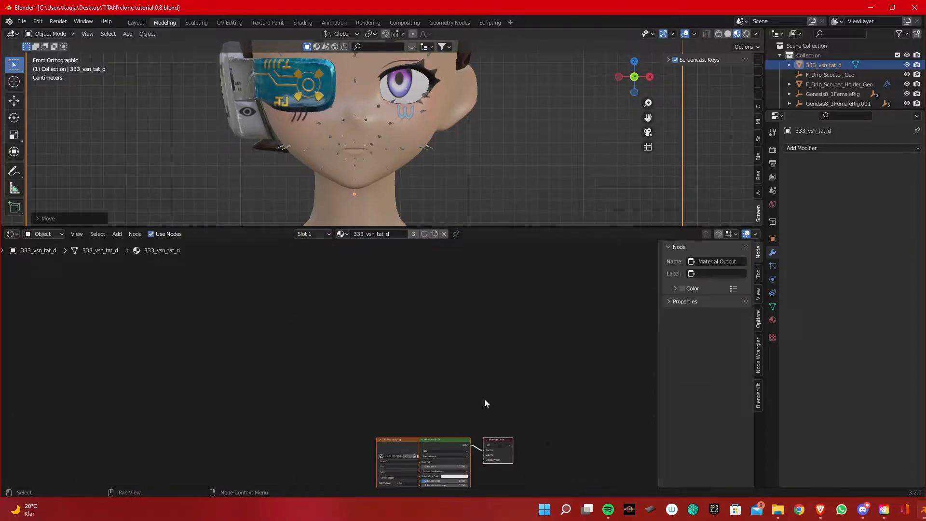
scroll(490, 388, "down", 1)
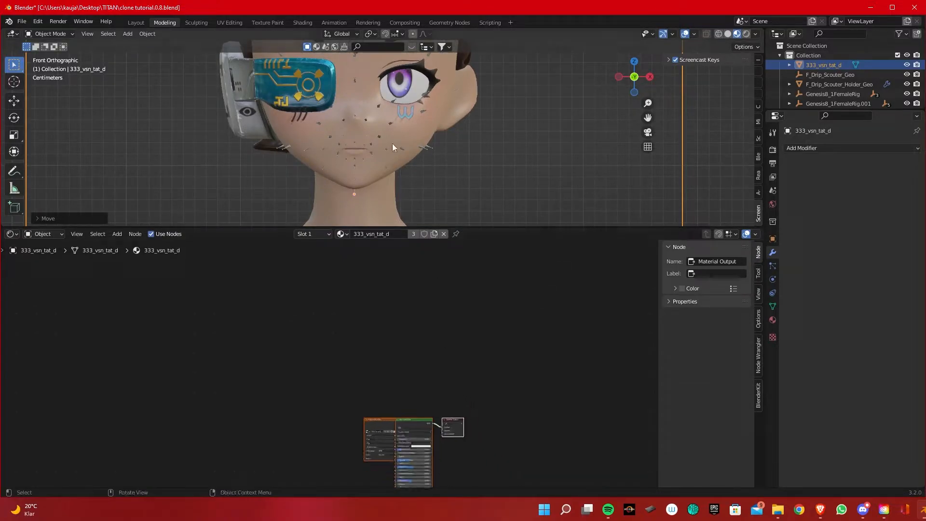
left_click(444, 108)
middle_click_drag(379, 353, 412, 344)
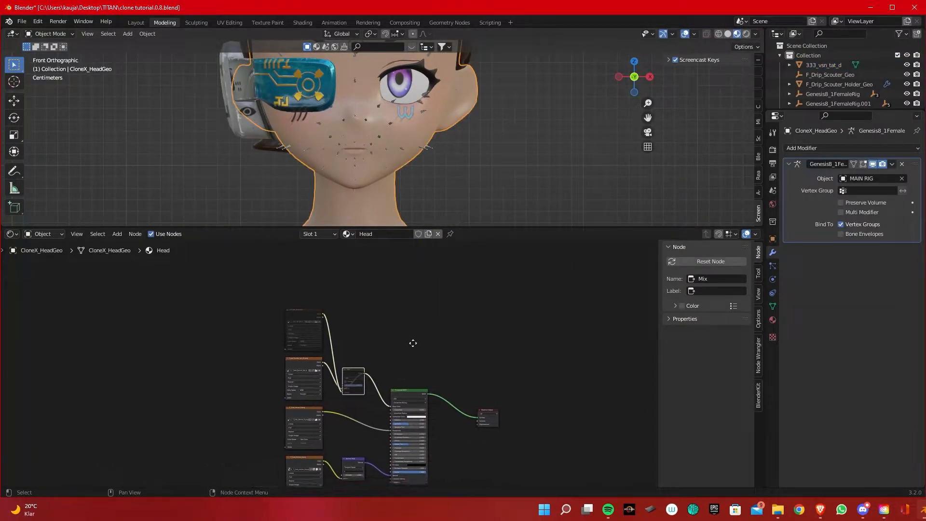
scroll(352, 328, "up", 2)
left_click(291, 288)
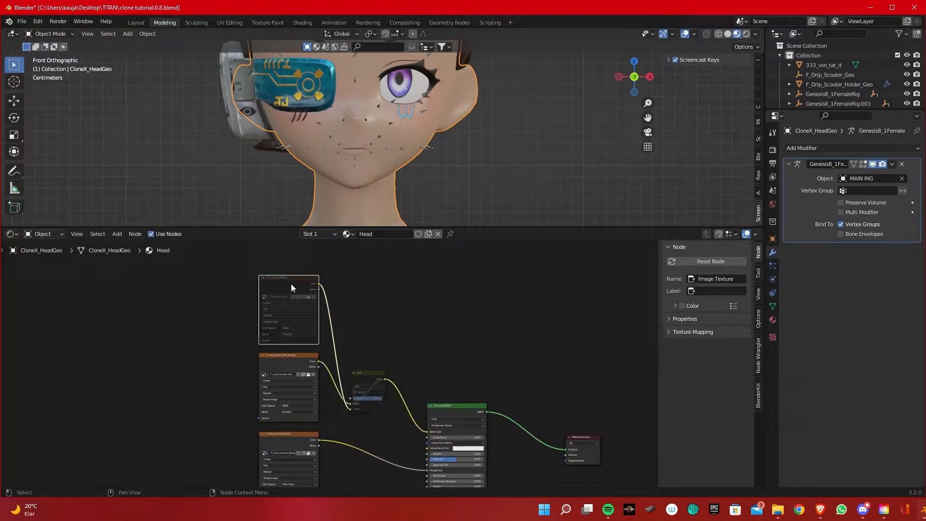
key("m")
left_click(369, 377)
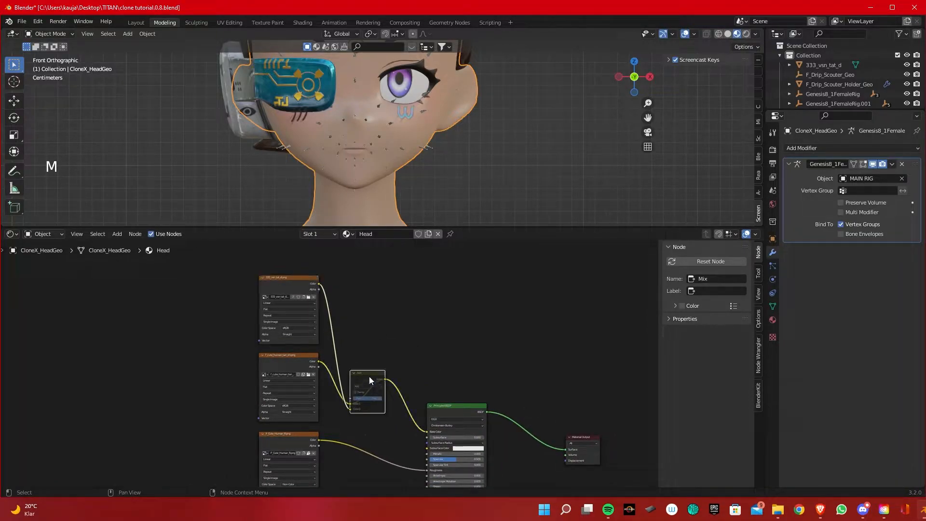
key("m")
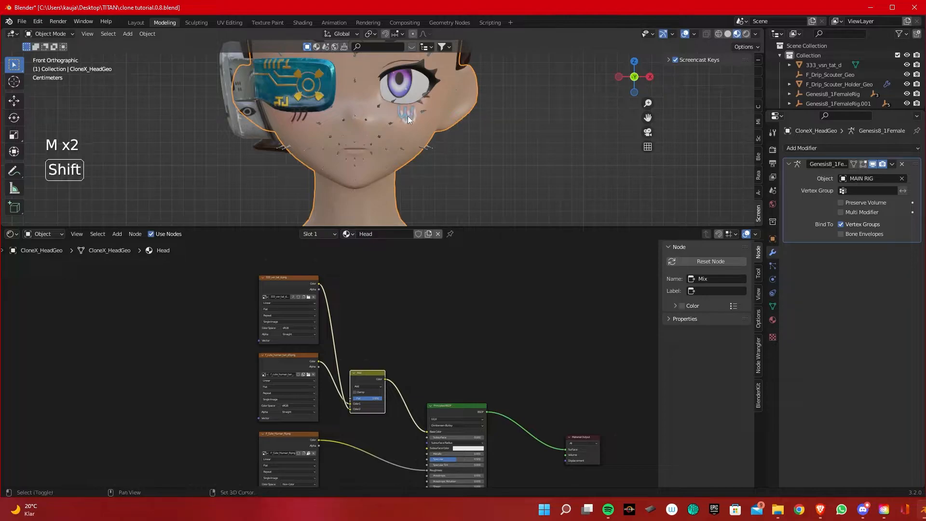
Move and scale the tattoo plane in front view to match its W with the reference W on the cheek.
middle_click_drag(407, 116, 404, 167, "shift")
left_click_drag(484, 230, 484, 451)
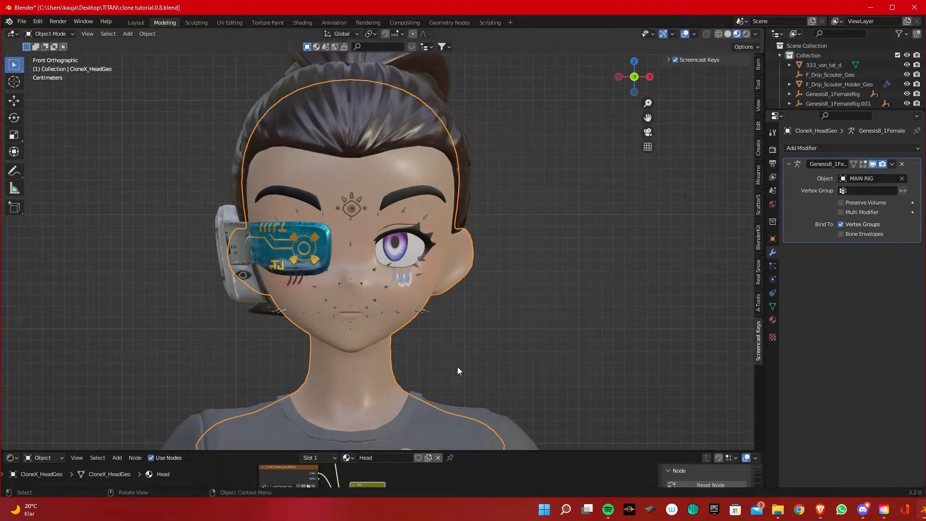
left_click(435, 325)
key("g")
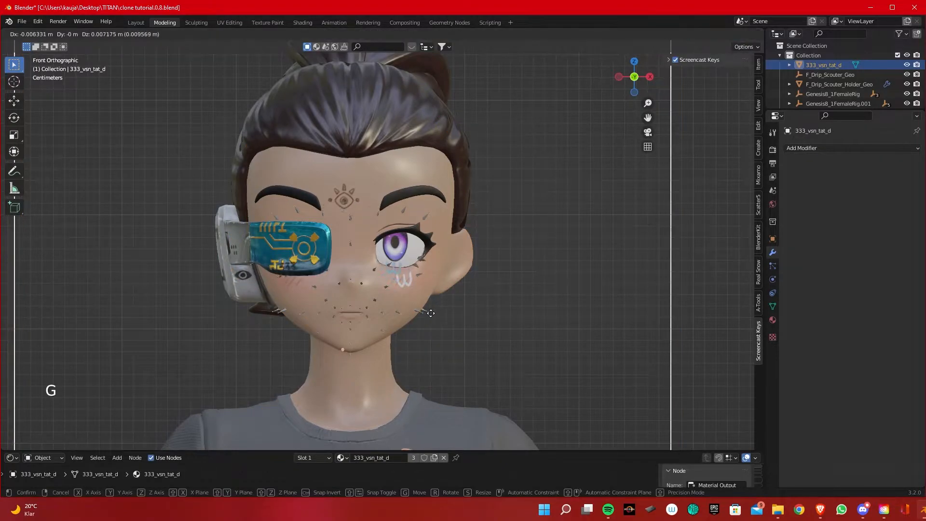
left_click(438, 323)
scroll(439, 324, "up", 5)
key("s")
left_click(417, 306)
key("g")
left_click(374, 317)
scroll(374, 317, "up", 6)
scroll(374, 317, "down", 10)
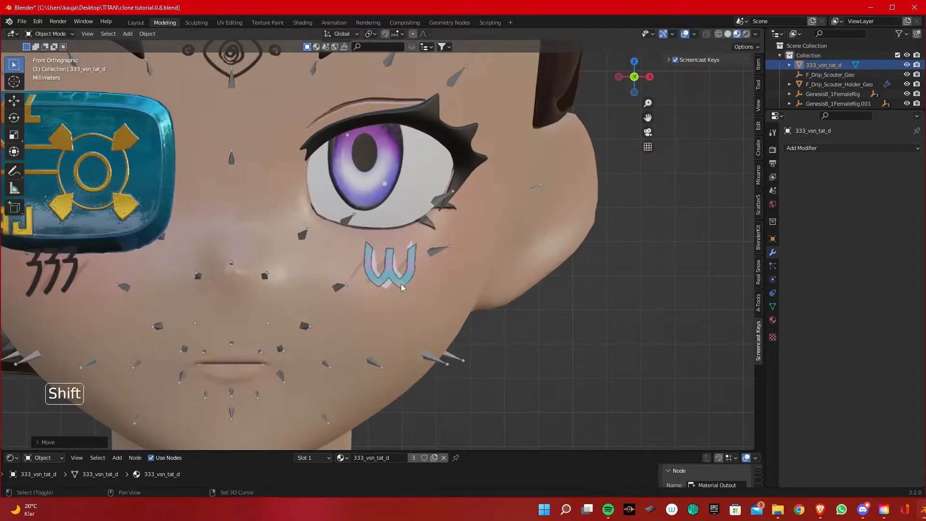
Check the plane's alignment from an angle, then mute the tattoo image texture and Add mix nodes in the Head material again.
mouse_move(390, 285)
middle_mouse_down()
mouse_move(366, 291)
mouse_move(381, 293)
mouse_move(392, 270)
middle_mouse_up()
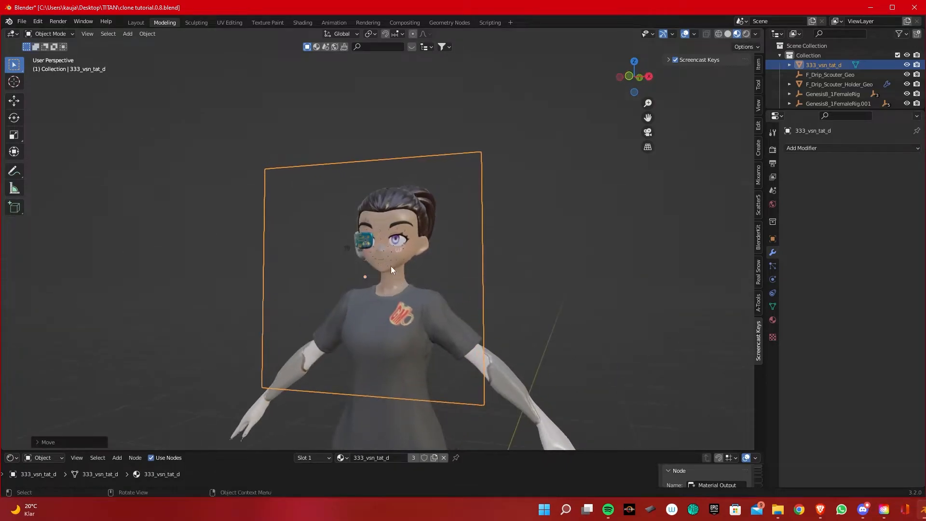
scroll(398, 250, "up", 4)
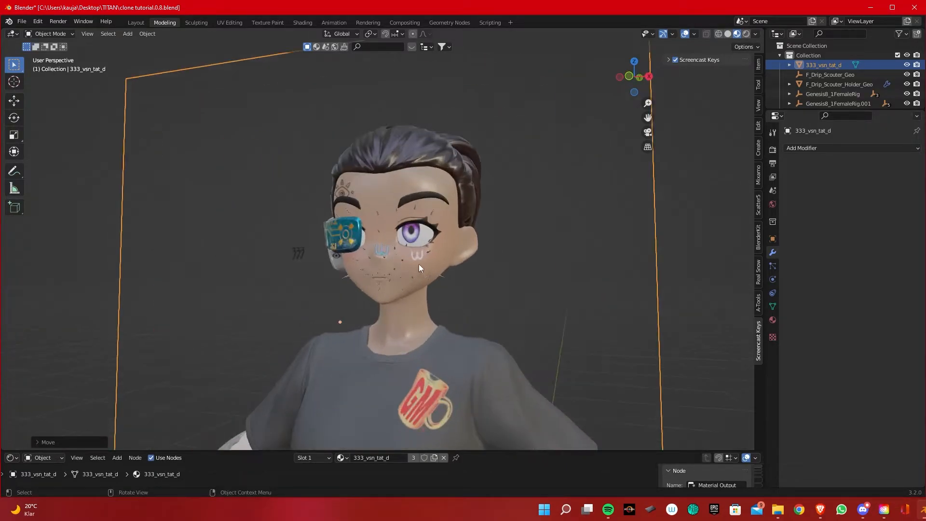
scroll(417, 260, "up", 3)
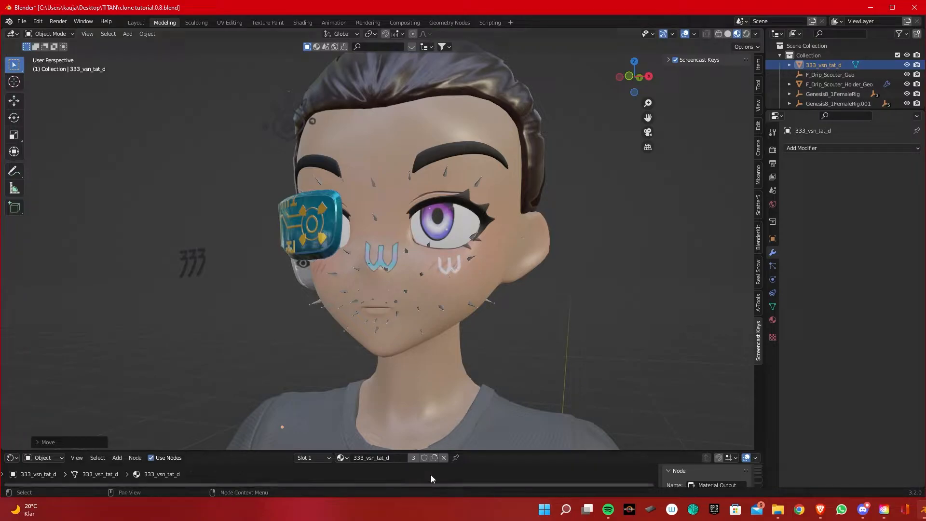
left_click_drag(483, 451, 492, 253)
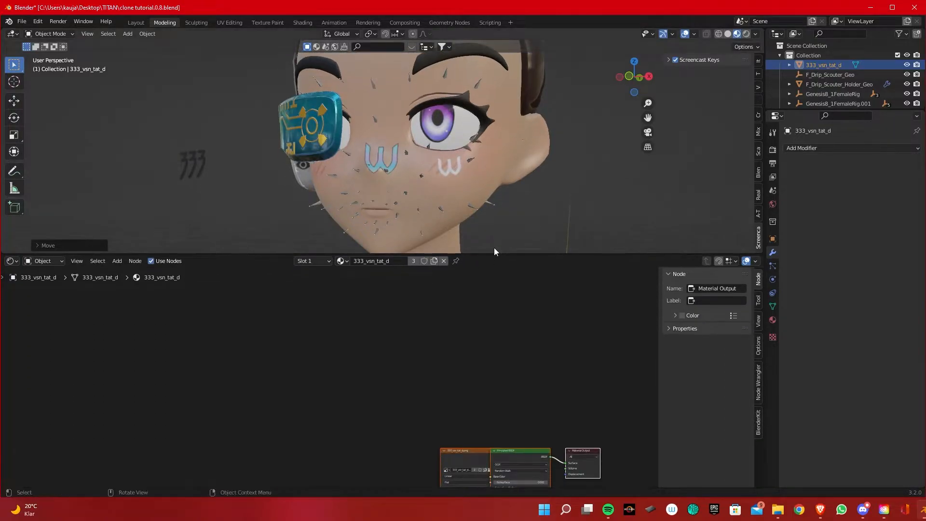
left_click(498, 163)
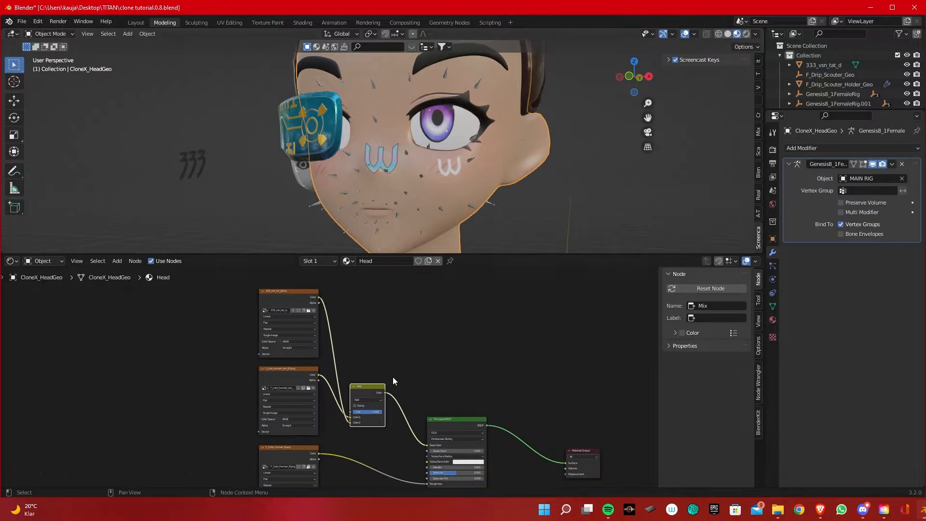
left_click(299, 296)
key("m")
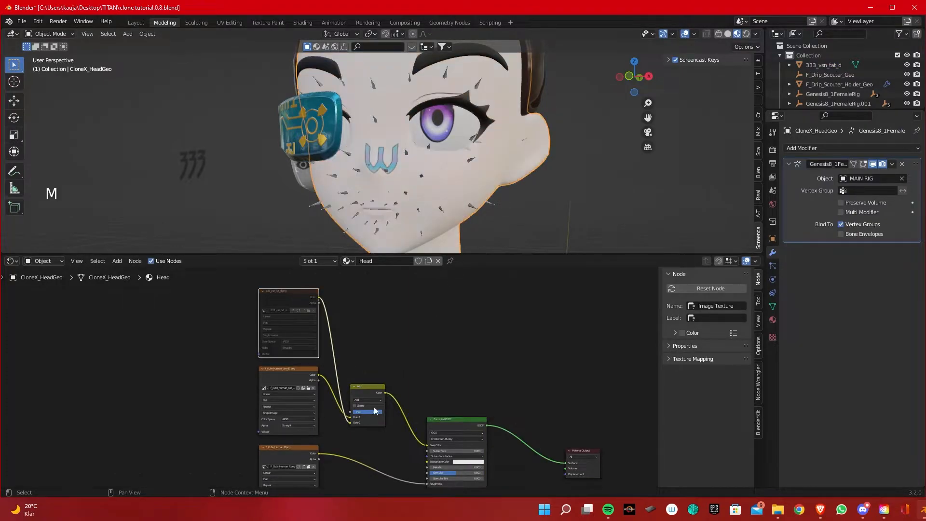
left_click(362, 392)
key("m")
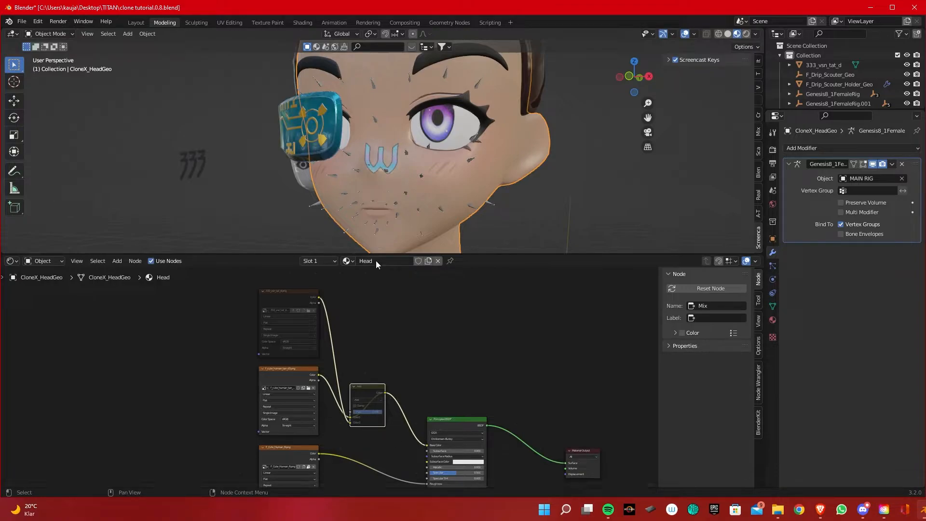
Add a Shrinkwrap modifier to the 333_vsn_tat_d tattoo plane.
left_click_drag(385, 253, 386, 462)
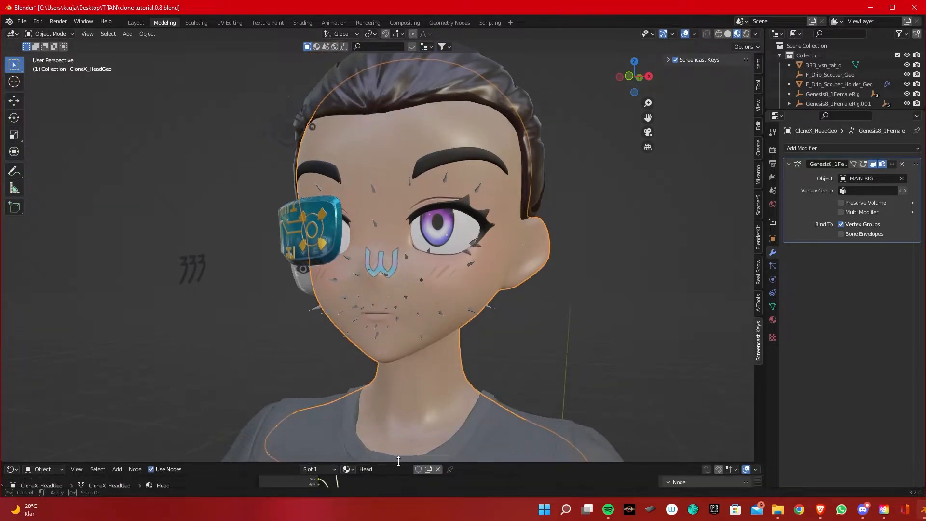
scroll(386, 289, "down", 3)
middle_click_drag(386, 288, 321, 275)
left_click(268, 296)
scroll(268, 296, "down", 3)
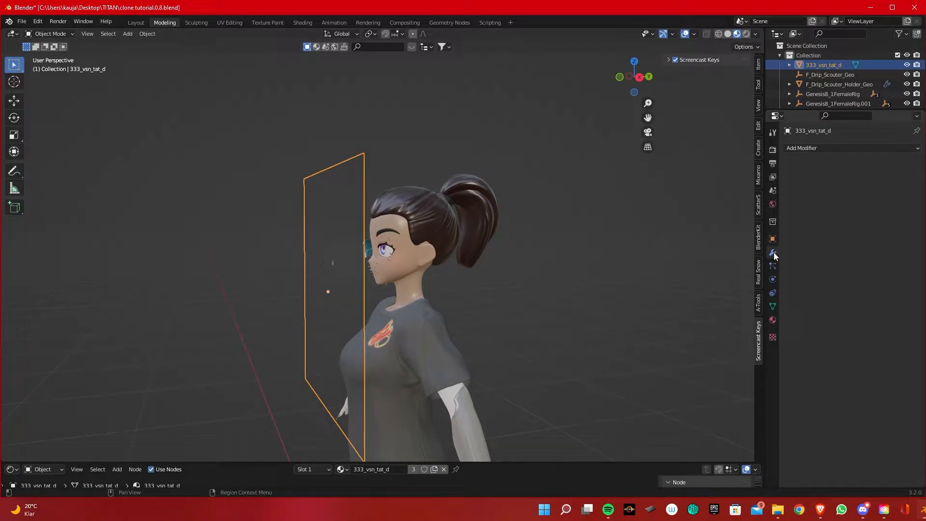
left_click(823, 149)
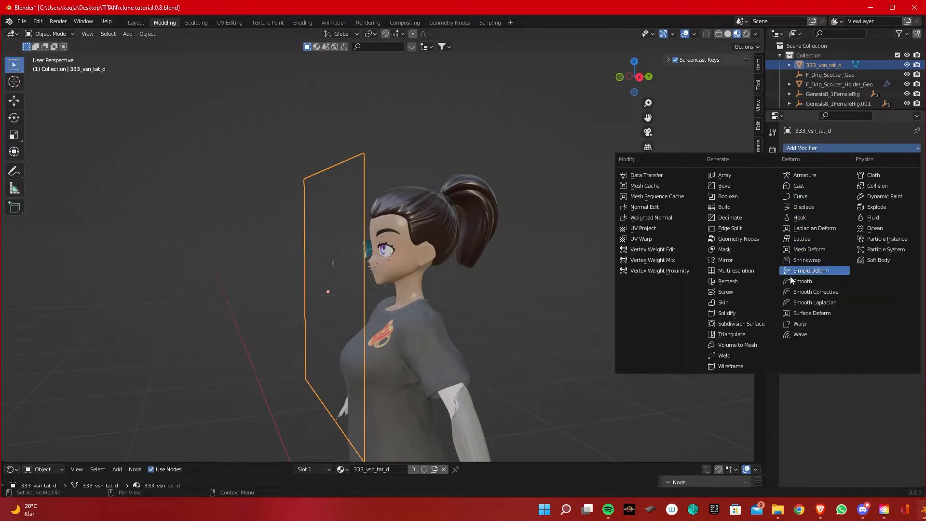
left_click(826, 260)
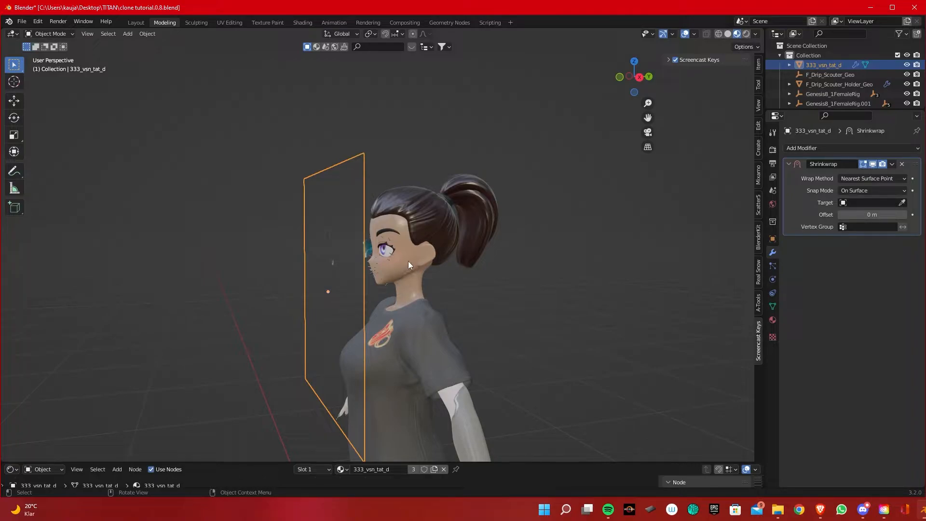
Set the Shrinkwrap modifier's target to the CloneX_HeadGeo head mesh.
left_click(903, 203)
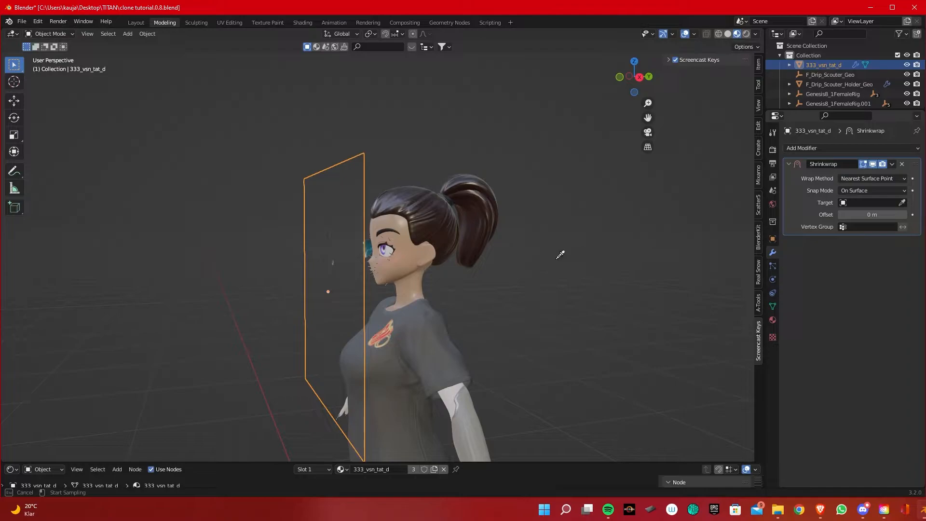
left_click(406, 260)
middle_click_drag(404, 260, 463, 264)
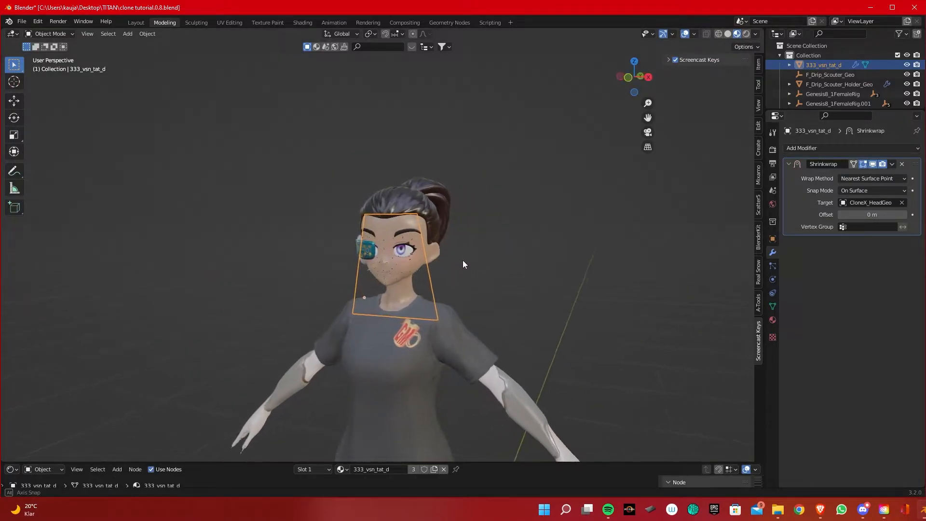
scroll(430, 287, "up", 4)
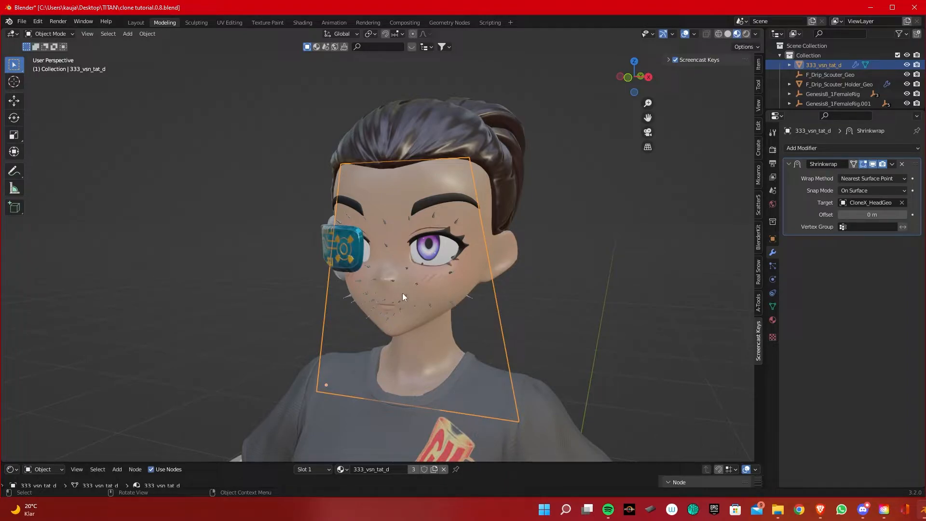
scroll(371, 291, "down", 5)
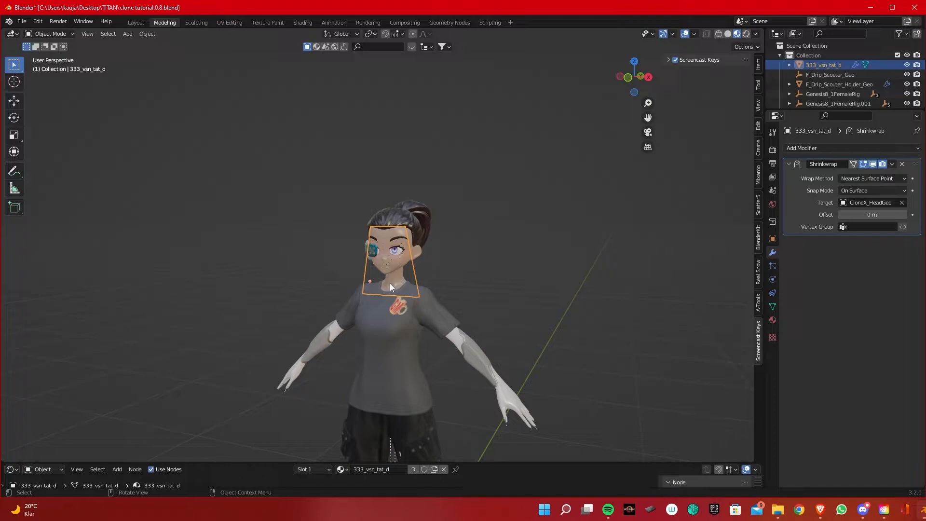
scroll(391, 285, "down", 1)
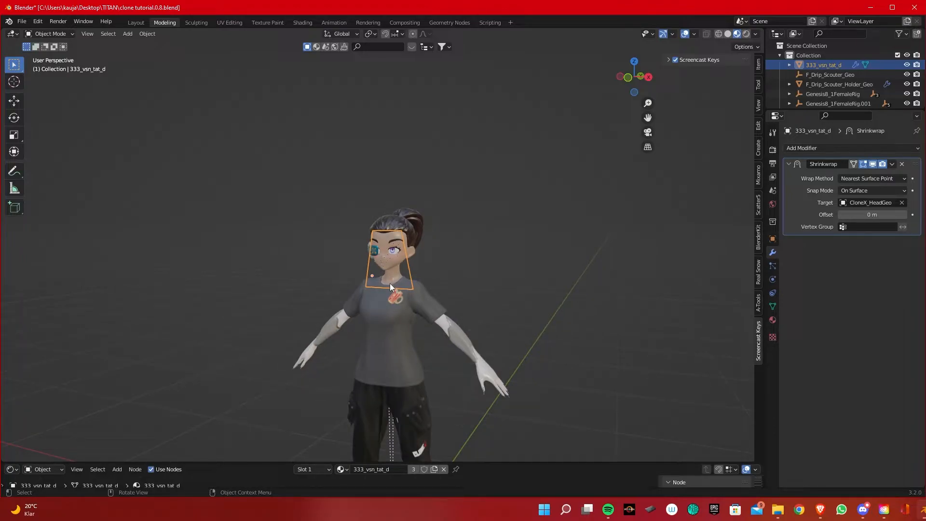
Enter Edit Mode on the tattoo plane and subdivide its mesh three times.
left_click(65, 35)
left_click(48, 45)
scroll(440, 312, "down", 1)
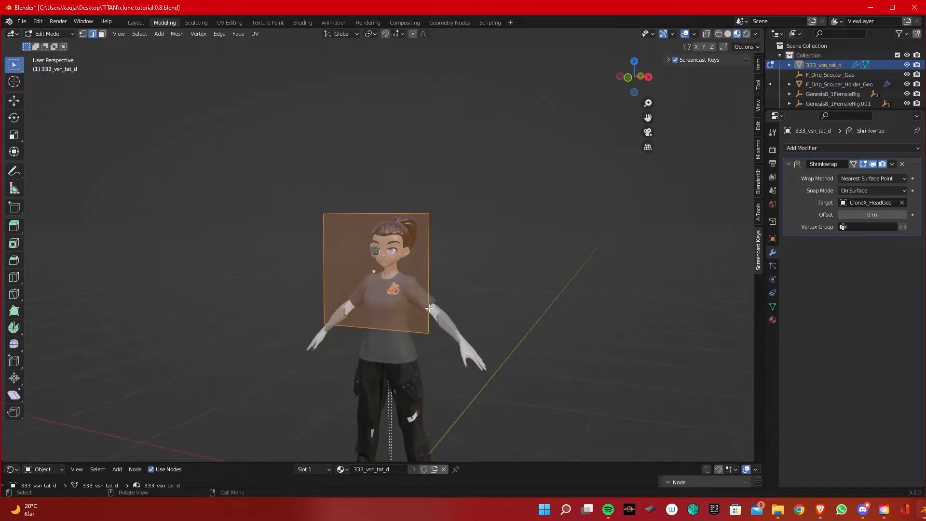
scroll(440, 312, "up", 4)
scroll(425, 307, "down", 1)
right_click(425, 306)
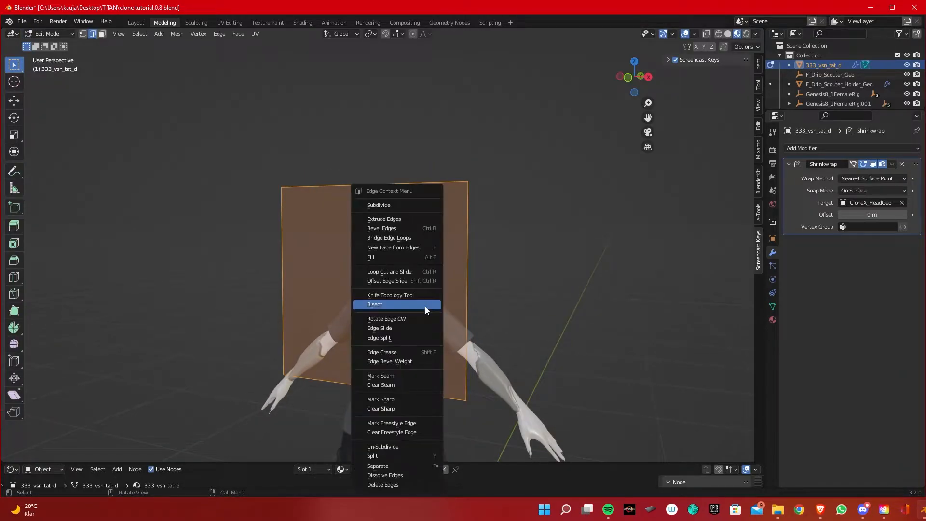
left_click(386, 203)
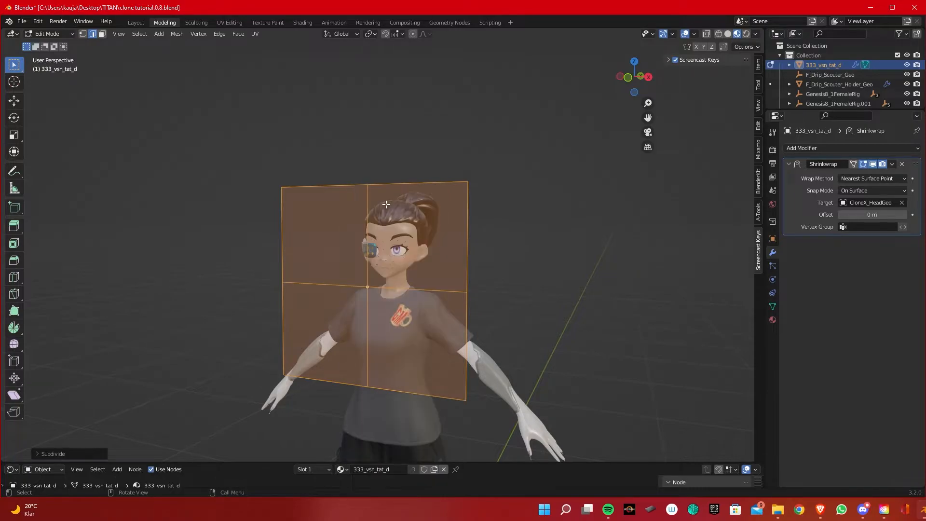
right_click(379, 207)
left_click(366, 207)
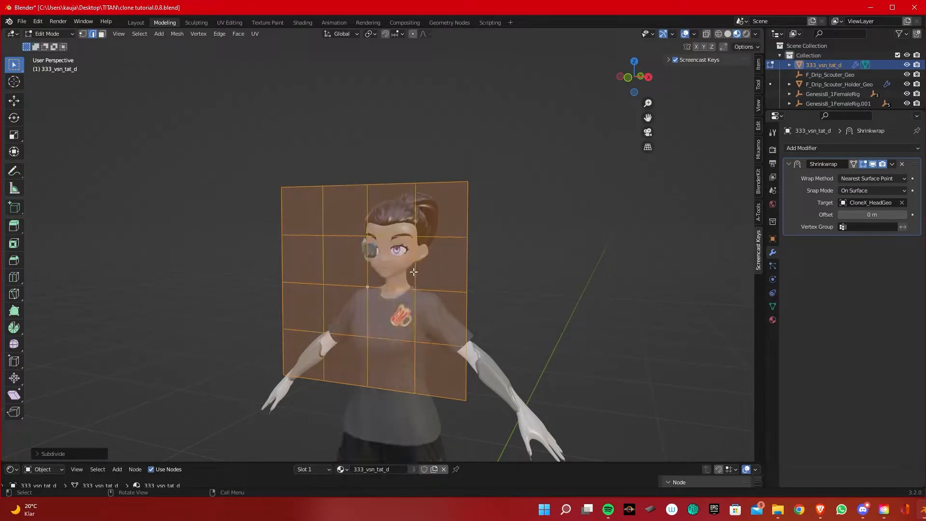
right_click(414, 272)
left_click(410, 205)
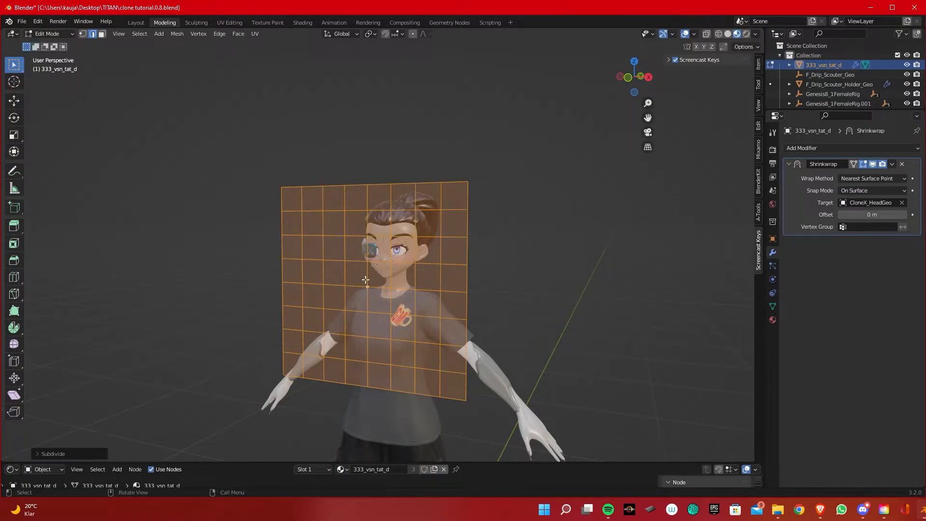
Raise the last subdivision's number of cuts to 10, return to Object Mode and check the wrapped plane on the face.
left_click(38, 455)
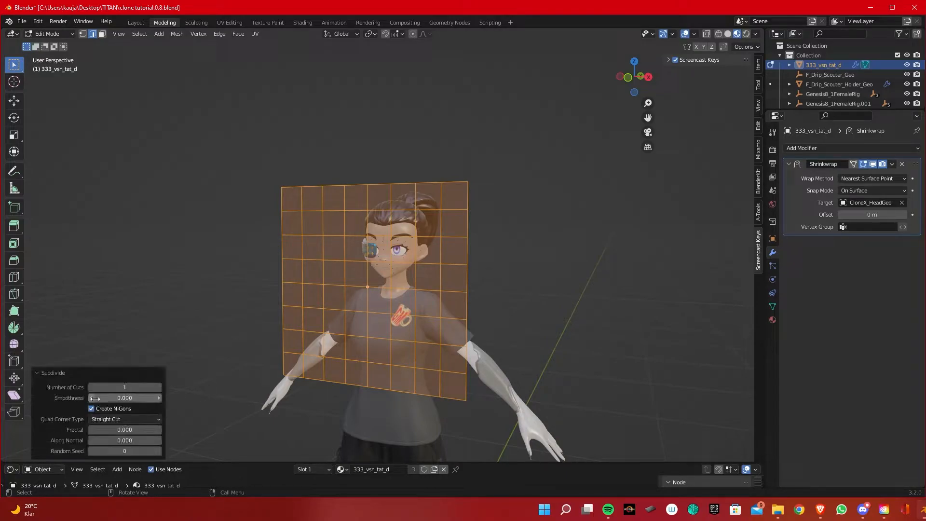
left_click_drag(114, 388, 142, 387)
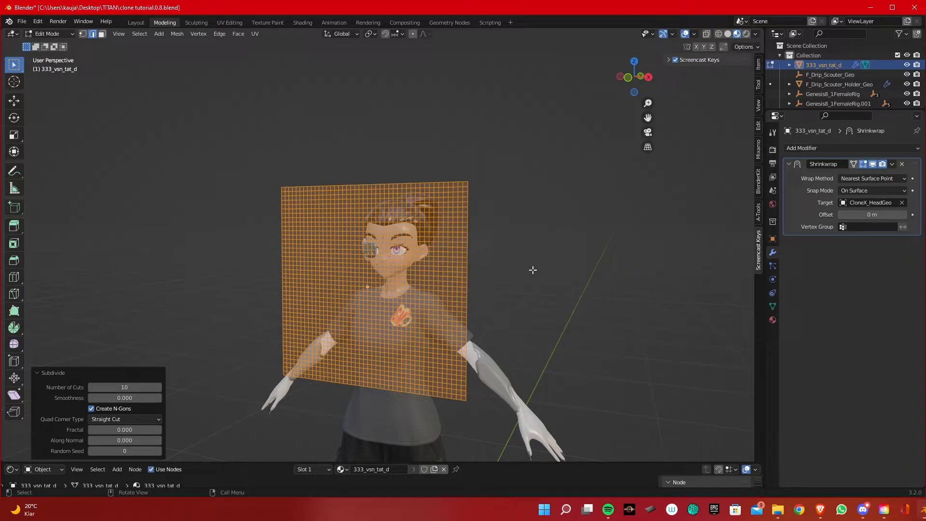
key("Tab")
scroll(457, 267, "up", 5)
middle_click_drag(426, 264, 451, 256)
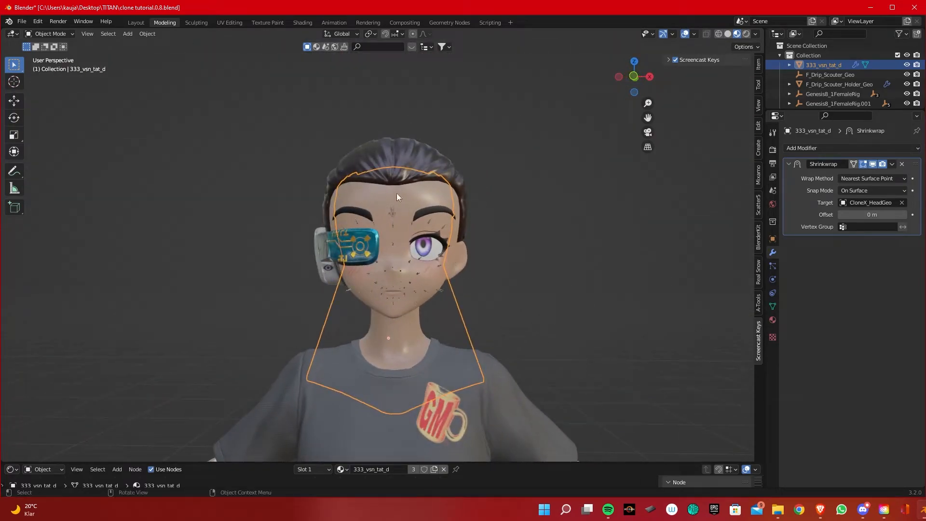
scroll(398, 191, "up", 5)
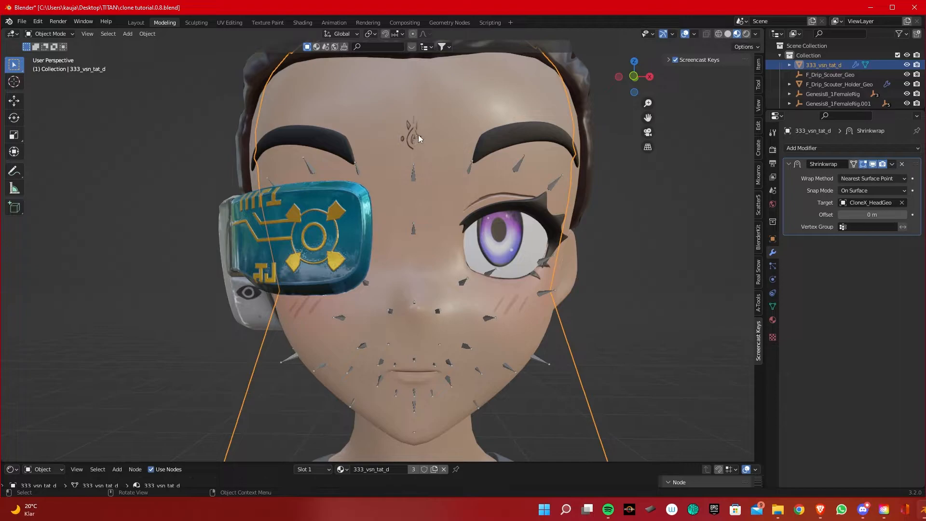
scroll(436, 236, "down", 4)
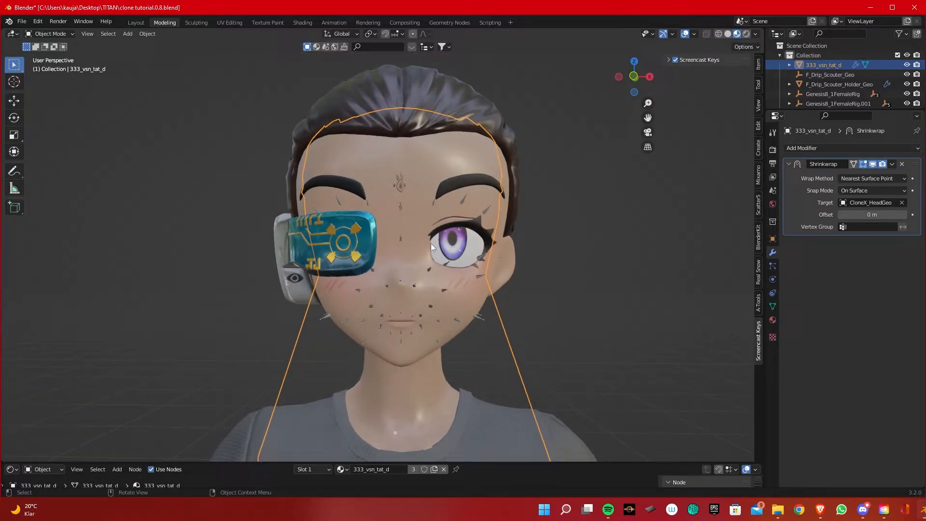
Try a Shrinkwrap offset of 8.1 m, check it from an angle, and return the offset to 0 m.
left_click_drag(872, 214, 924, 215)
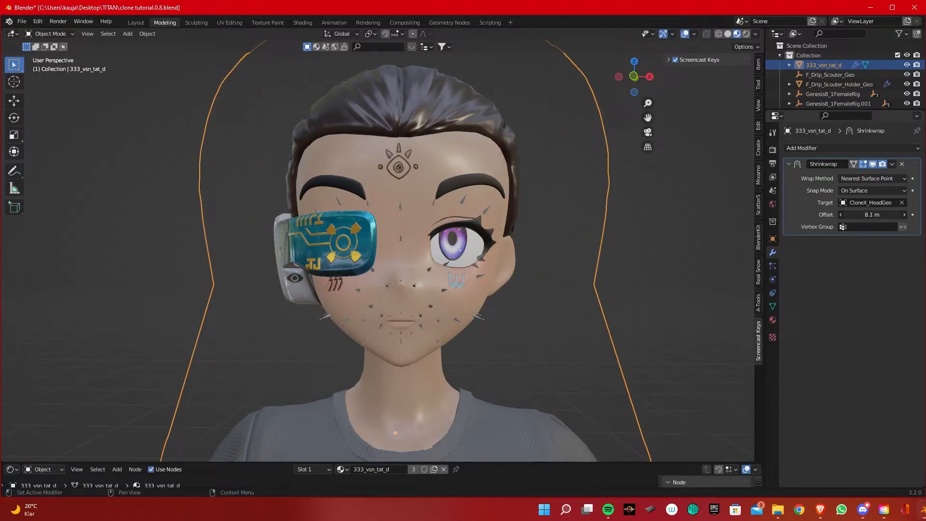
middle_click_drag(381, 217, 352, 225)
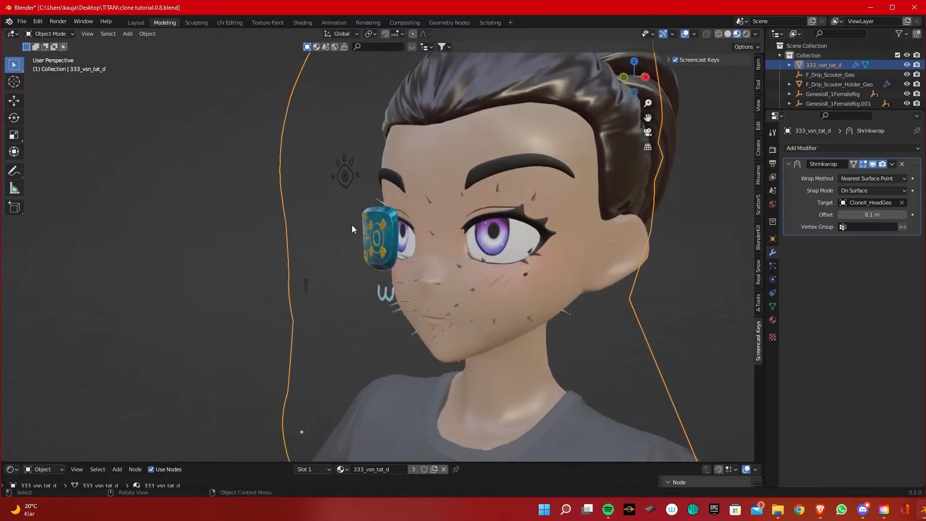
double_click(873, 215)
type("1.1")
key("Return")
mouse_move(873, 215)
left_mouse_down()
mouse_move(859, 214)
mouse_move(877, 213)
left_mouse_up()
left_click(877, 212)
type("0")
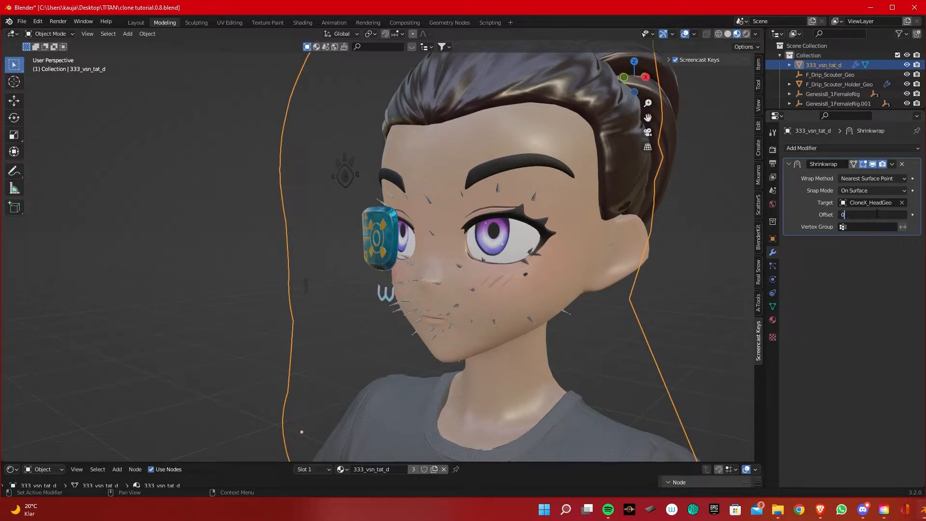
key("Return")
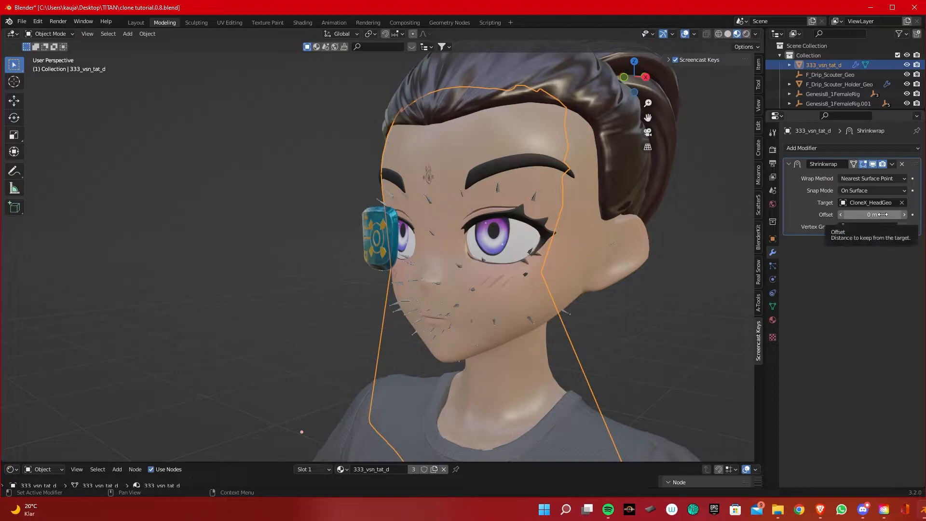
Change the Shrinkwrap wrap method to Project, with the Negative direction enabled and Positive disabled.
left_click(854, 179)
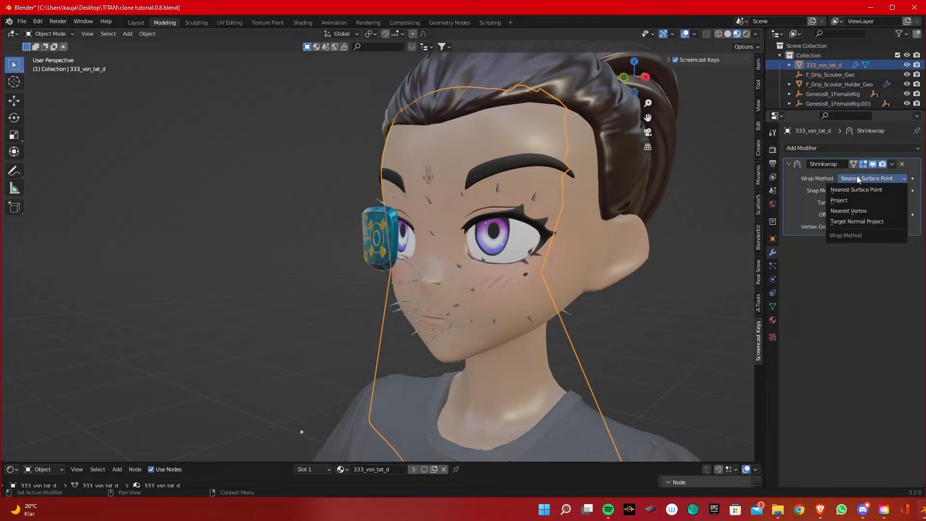
left_click(843, 200)
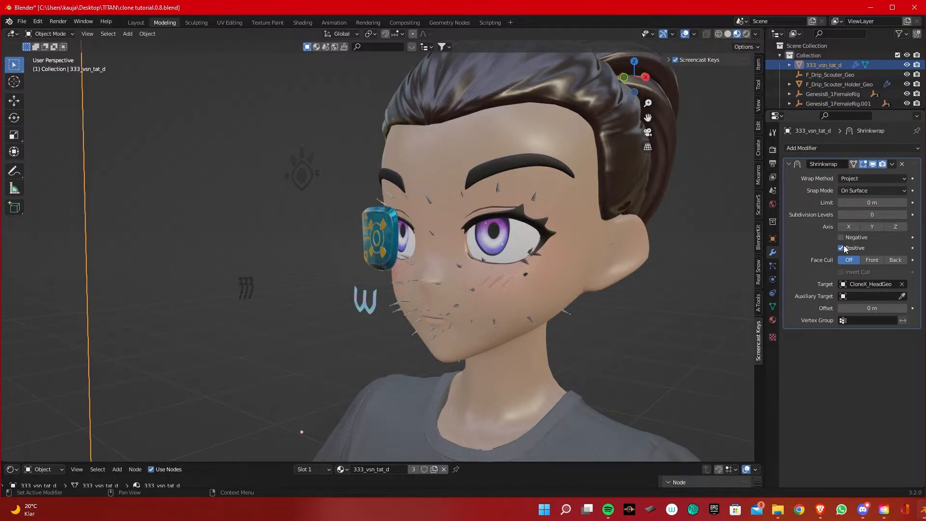
mouse_move(555, 237)
middle_mouse_down()
mouse_move(567, 236)
mouse_move(536, 238)
middle_mouse_up()
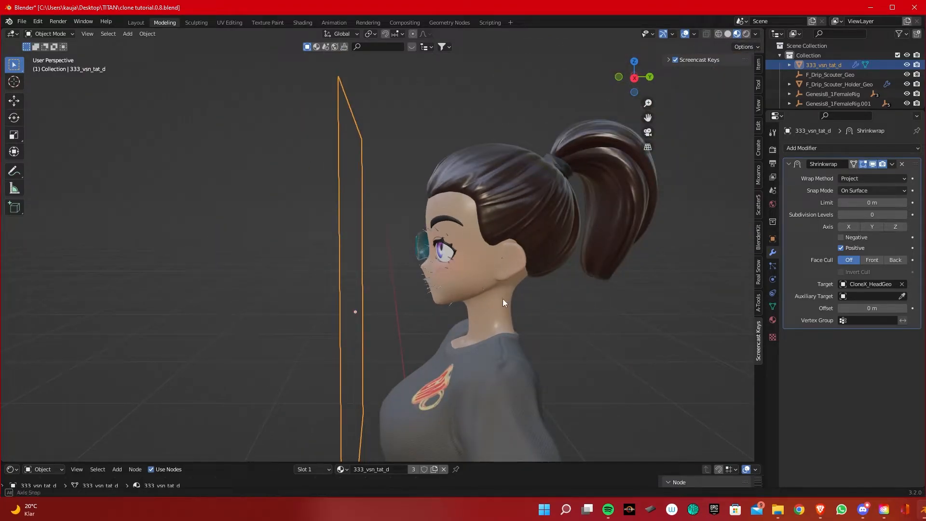
middle_click_drag(503, 299, 524, 294)
left_click(841, 238)
left_click(842, 248)
middle_click_drag(463, 285, 490, 224)
scroll(483, 264, "up", 4)
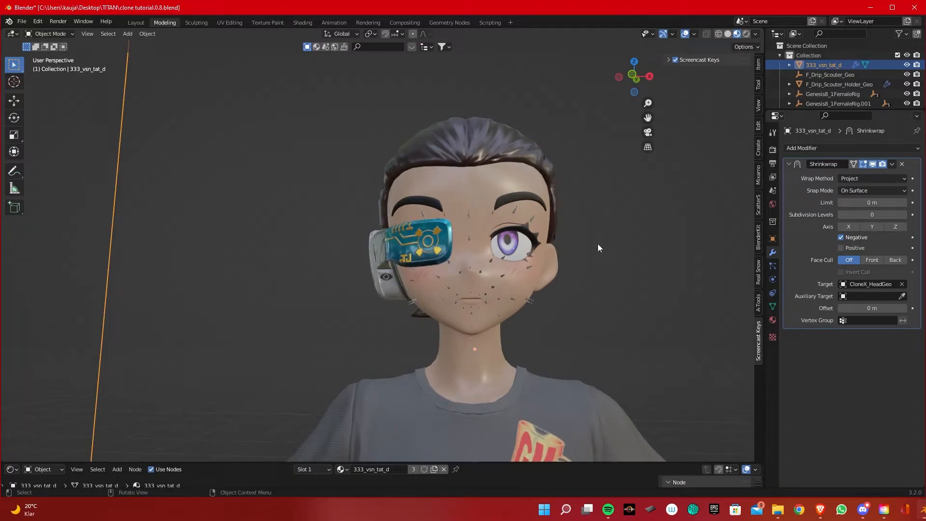
Set the Shrinkwrap offset to 0.01 m.
left_click(872, 308)
left_click_drag(853, 308, 847, 309)
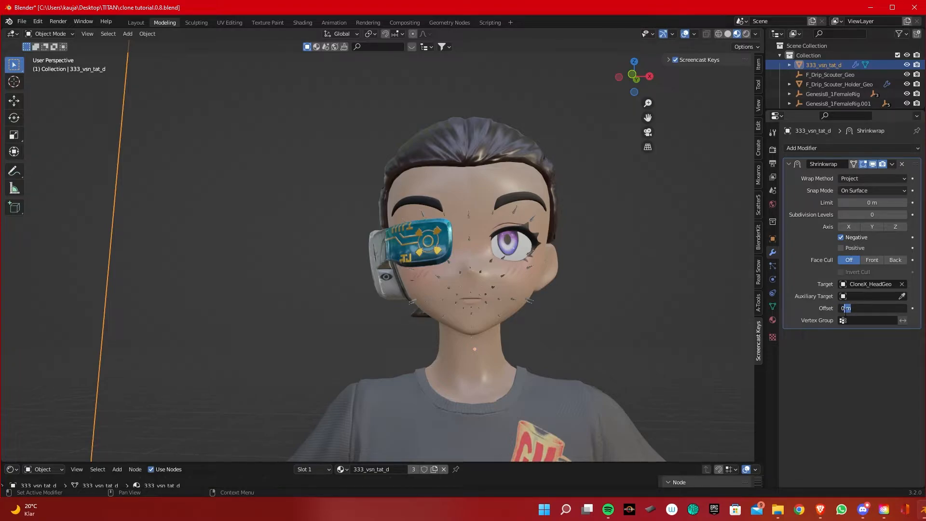
type(".01")
key("Return")
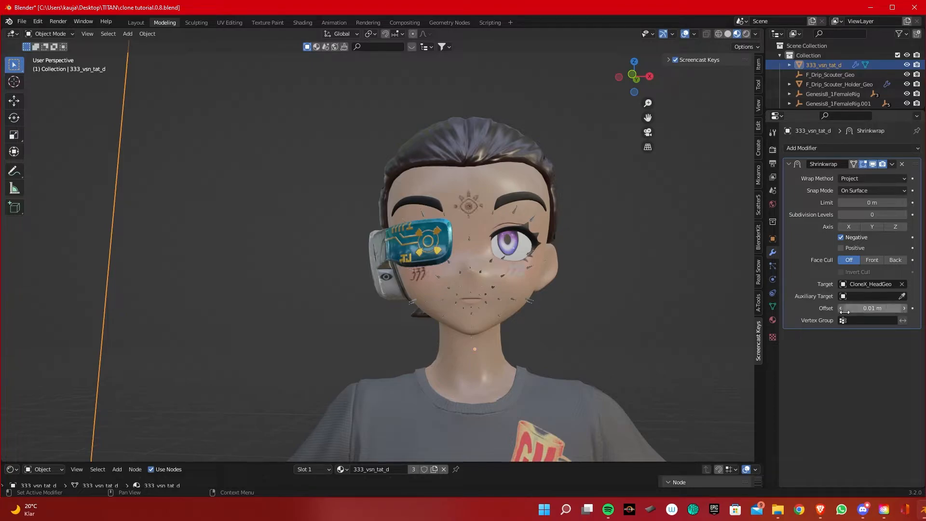
mouse_move(570, 248)
middle_mouse_down()
mouse_move(448, 279)
mouse_move(557, 259)
middle_mouse_up()
Reduce the Shrinkwrap offset to 0.001 m and inspect the tattoos on the forehead and cheeks.
left_click(853, 308)
left_click_drag(859, 309, 850, 312)
type("0")
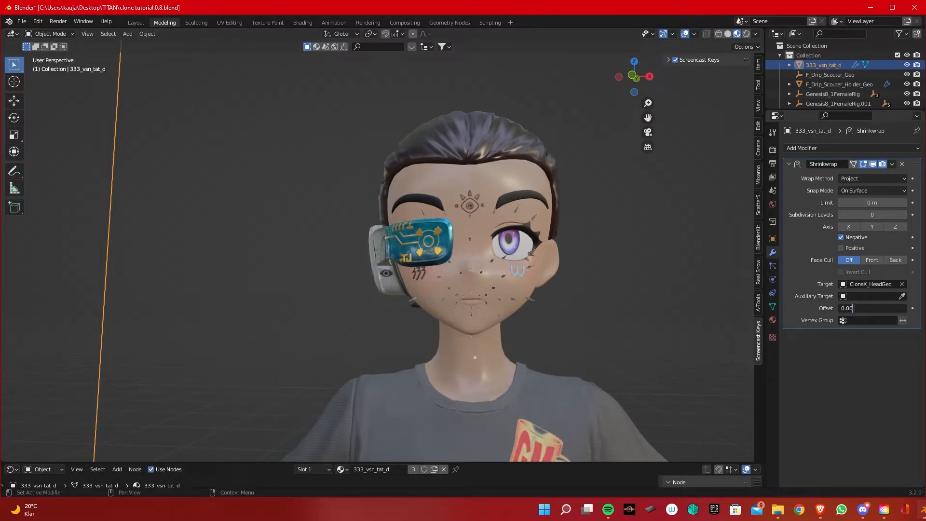
type("1")
key("Return")
middle_click_drag(534, 280, 532, 302)
scroll(471, 224, "up", 4)
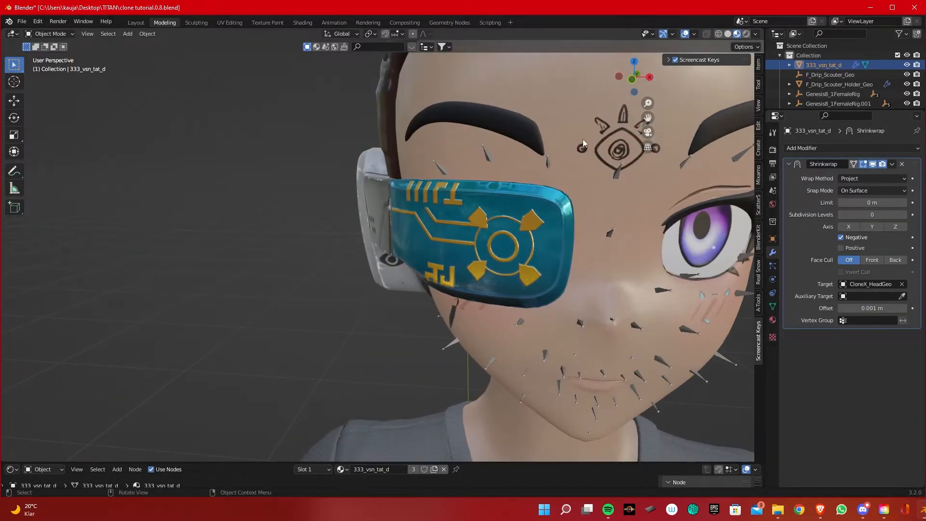
middle_click_drag(593, 156, 449, 87, "shift")
mouse_move(523, 207)
middle_mouse_down()
mouse_move(561, 209)
mouse_move(531, 210)
middle_mouse_up()
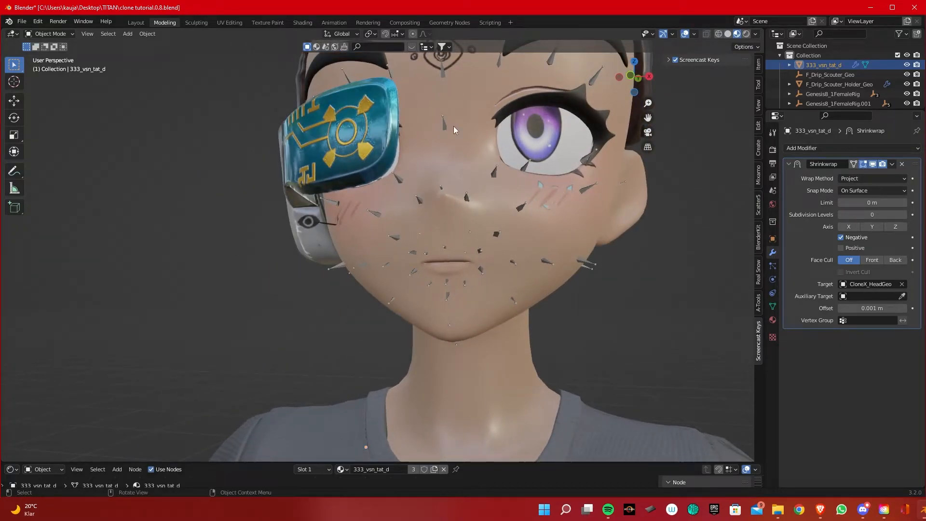
scroll(456, 131, "down", 6)
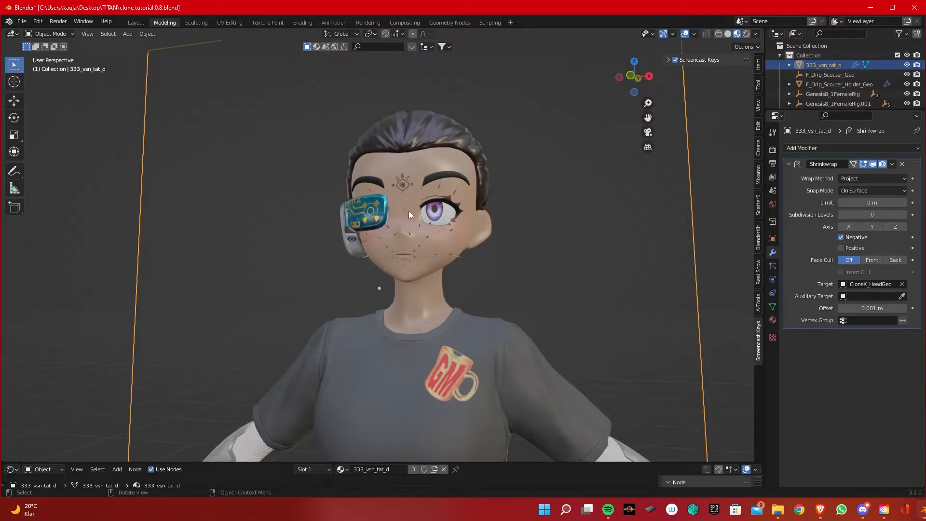
Subdivide the tattoo plane's mesh once more in Edit Mode and check the cheek tattoos in Object Mode.
left_click(48, 33)
left_click(46, 48)
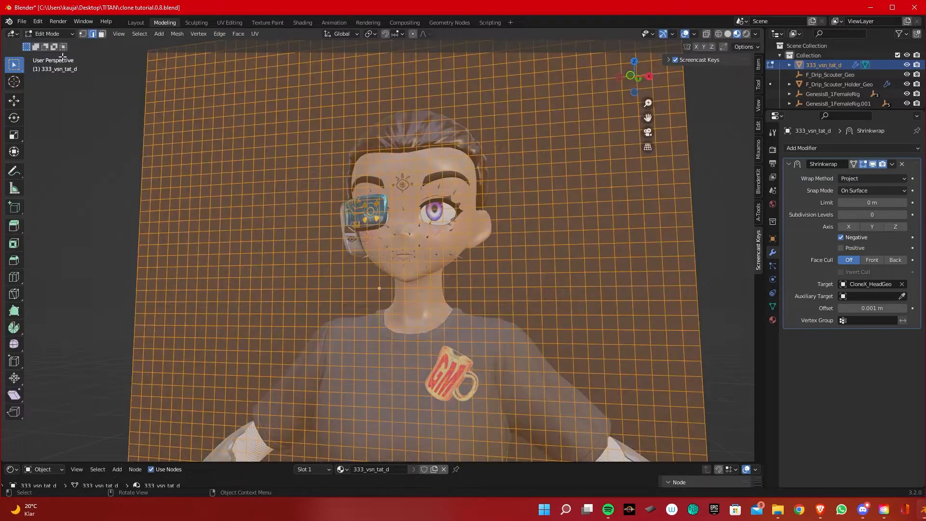
right_click(523, 236)
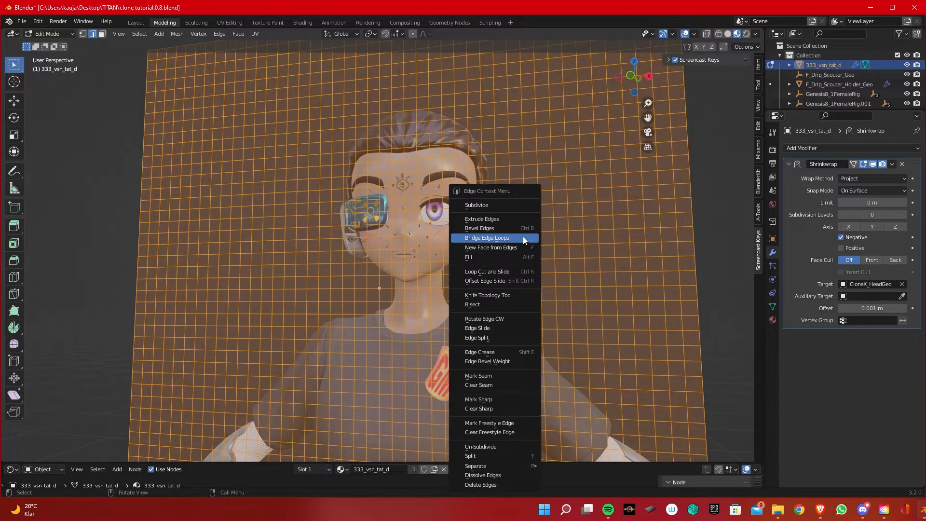
left_click(502, 204)
key("Tab")
scroll(459, 228, "up", 8)
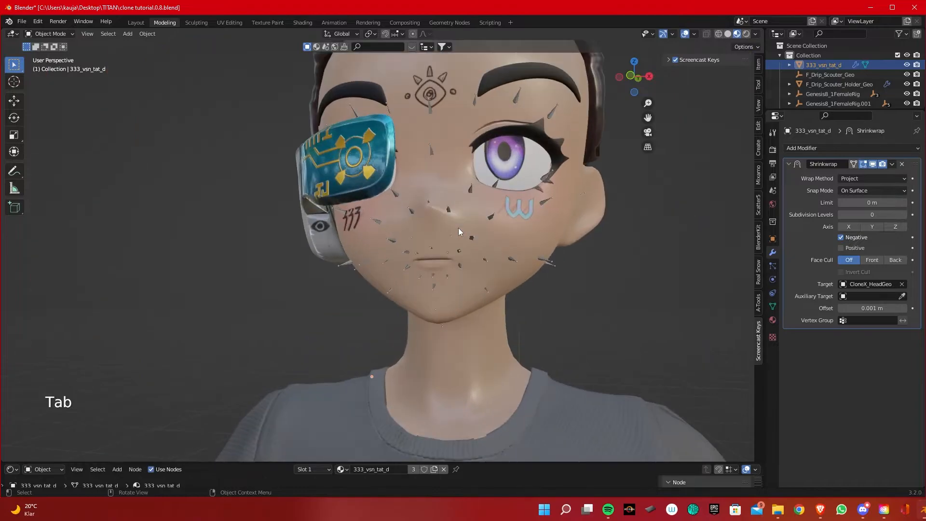
middle_click_drag(526, 206, 489, 178)
scroll(489, 178, "down", 5)
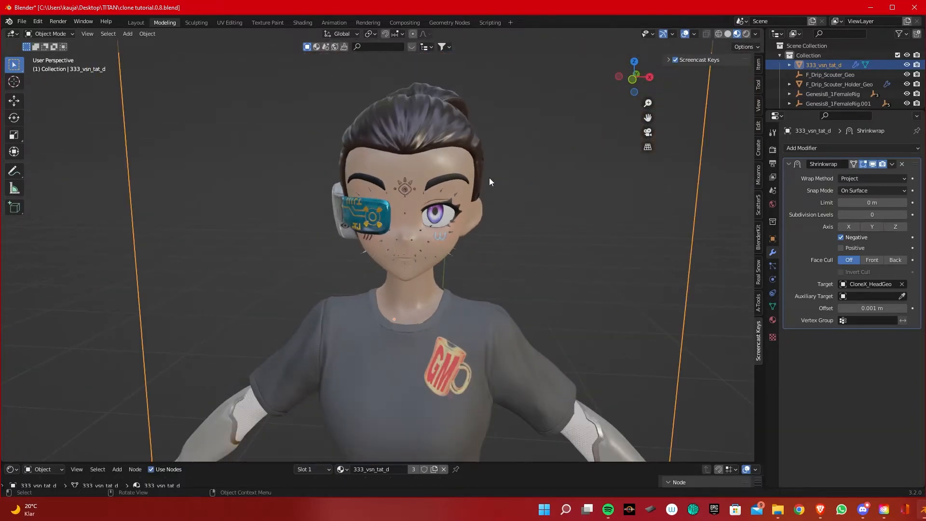
Frame the character from the front and preview the tattoos with rendered viewport shading.
middle_click_drag(589, 124, 558, 217)
key("Tab")
key("Tab")
middle_click_drag(625, 247, 527, 221)
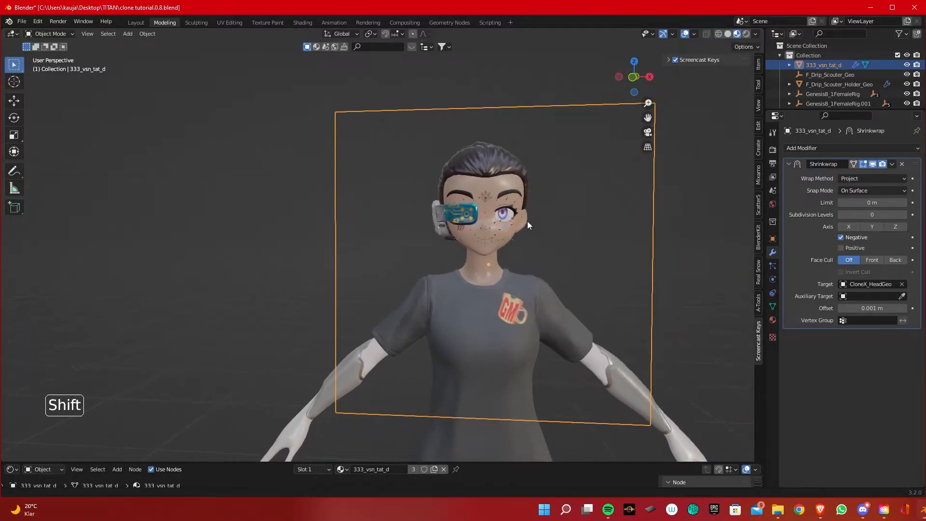
left_click(746, 34)
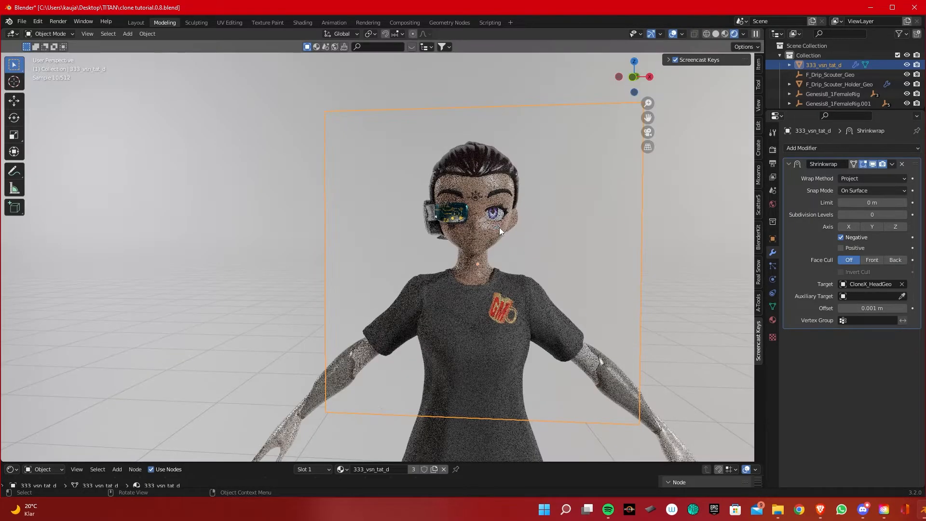
Check the face tattoos up close in the rendered preview and return the viewport to material preview shading.
scroll(499, 227, "up", 6)
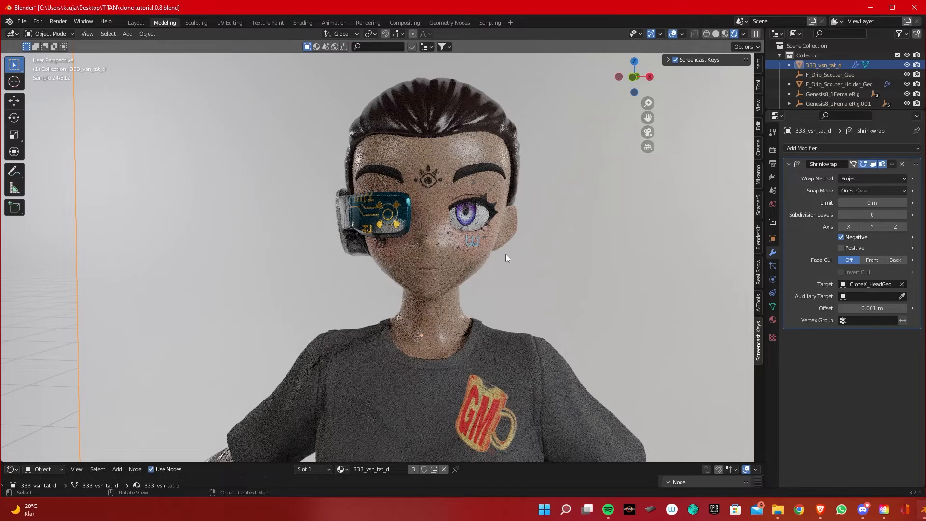
scroll(392, 253, "down", 1)
scroll(393, 253, "down", 2)
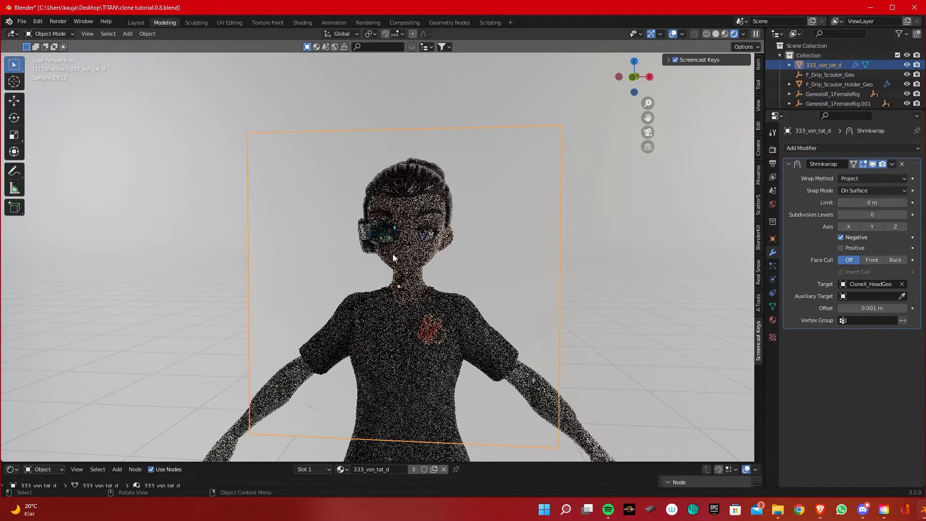
left_click(726, 33)
Select the MAIN RIG armature at the character's hand and switch it to Pose Mode.
left_click(228, 436)
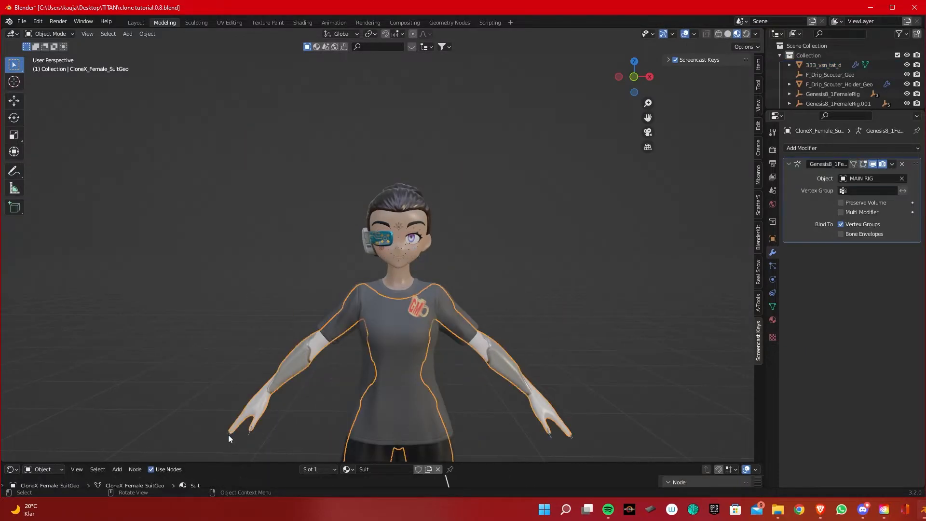
left_click(228, 435)
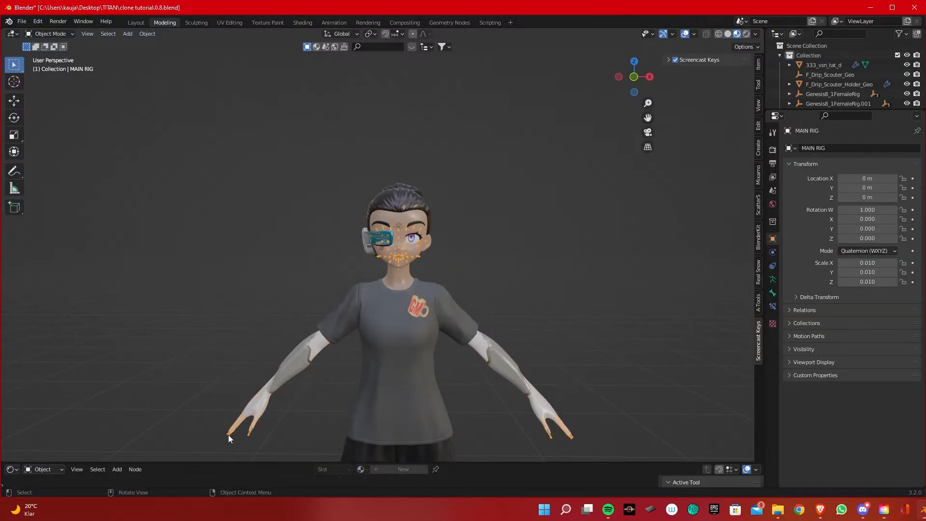
left_click(35, 32)
left_click(40, 67)
Set the MAIN RIG armature's bones to display in front of the character mesh.
middle_click_drag(459, 276, 386, 281)
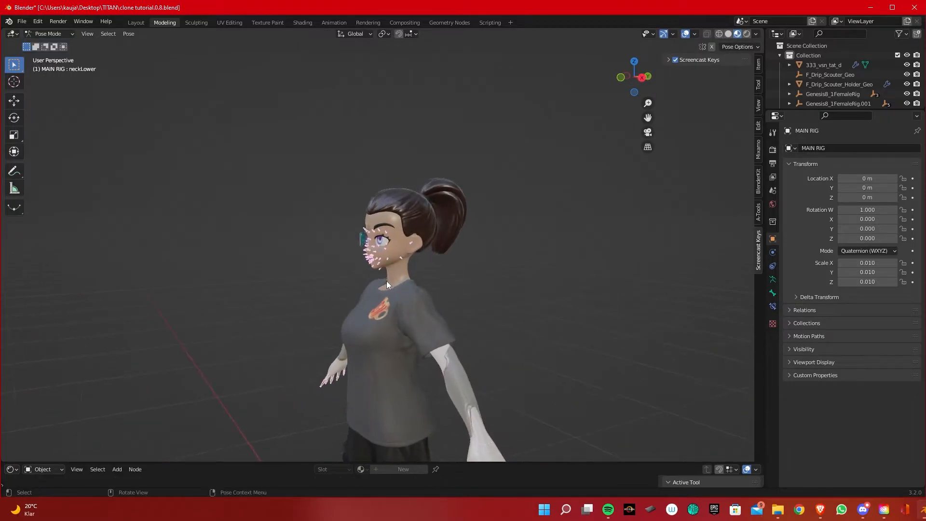
left_click(773, 280)
left_click(841, 348)
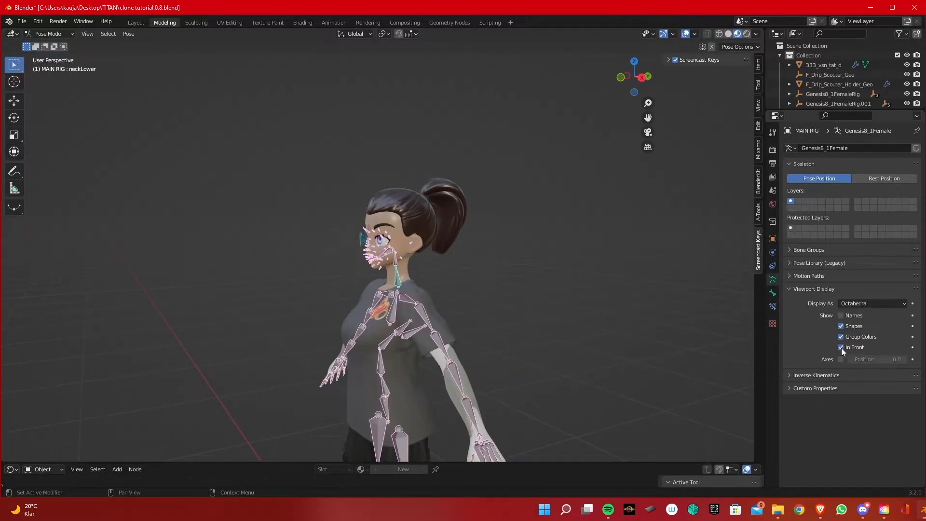
Test whether the tattoos follow the head by rotating the neckLower bone 37° and about global X, and undo the pose.
middle_click_drag(471, 346, 422, 311)
scroll(404, 287, "up", 3)
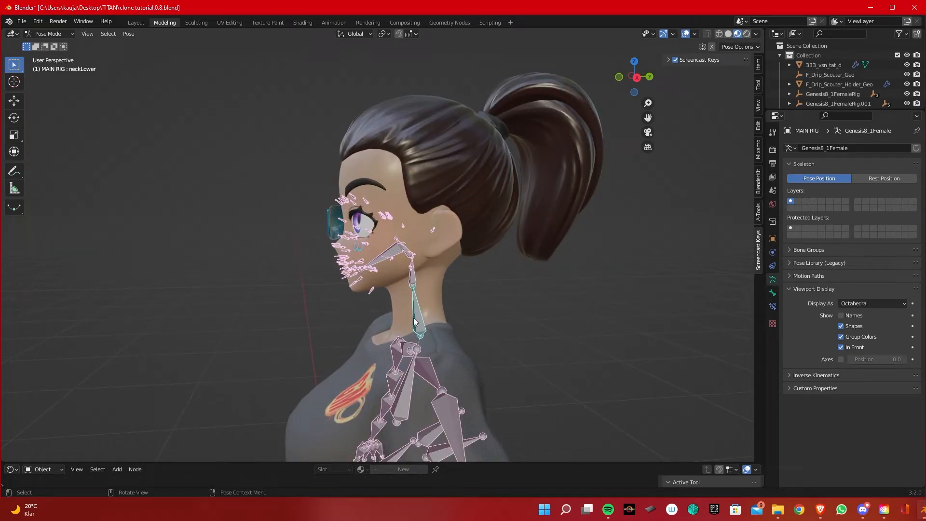
key("r")
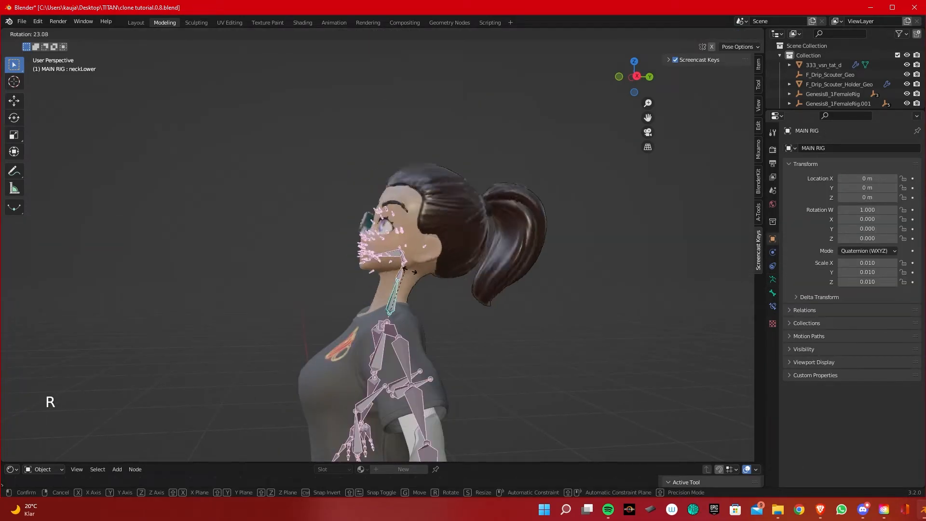
left_click(419, 271)
middle_click_drag(418, 270, 458, 305)
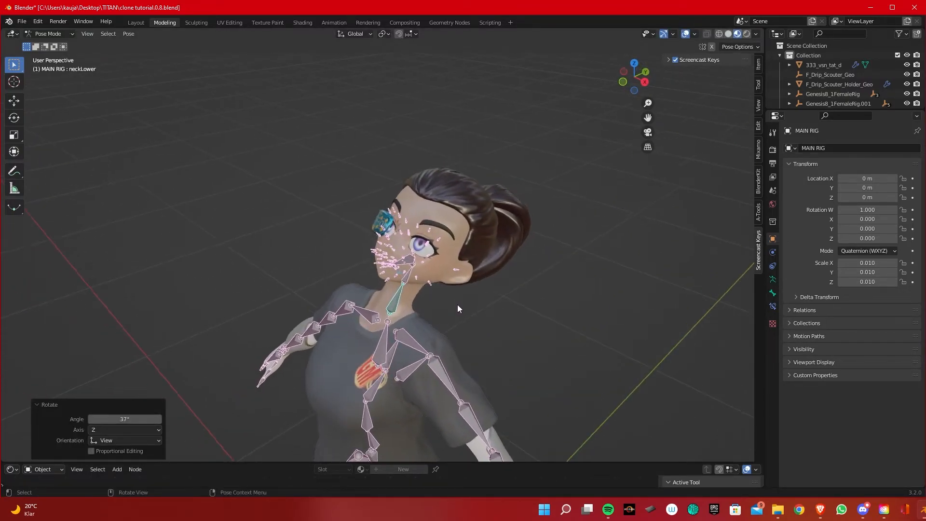
key("r")
key("x")
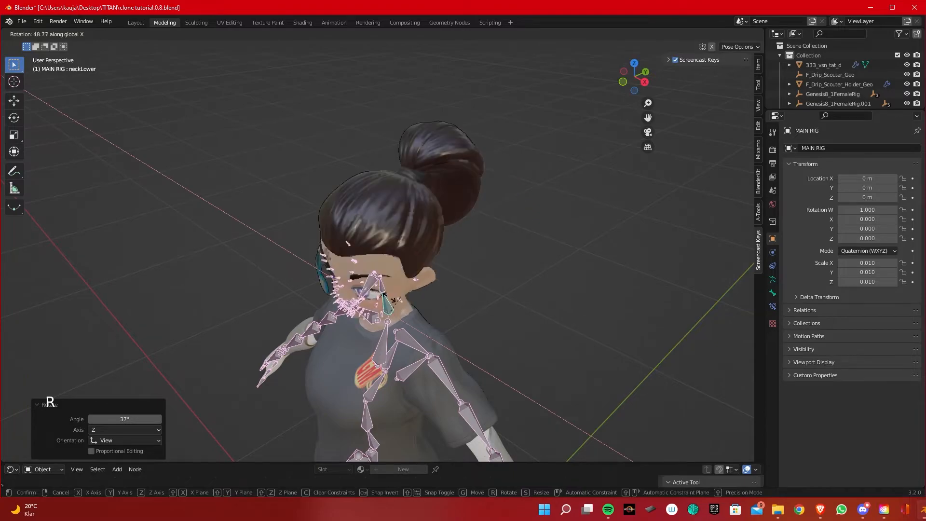
right_click(441, 280)
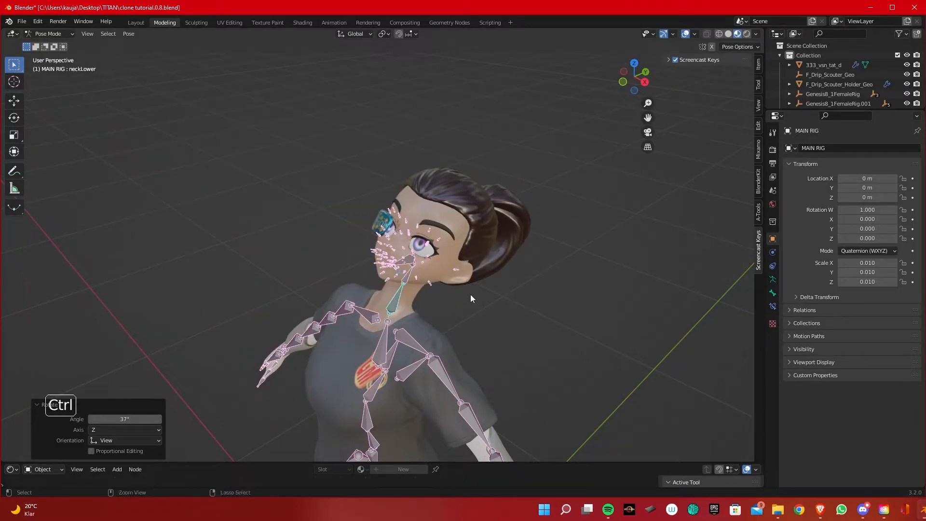
key("ctrl+z")
Return the armature to Object Mode with the view facing the character's head.
middle_click_drag(471, 294, 454, 266)
scroll(439, 289, "up", 4)
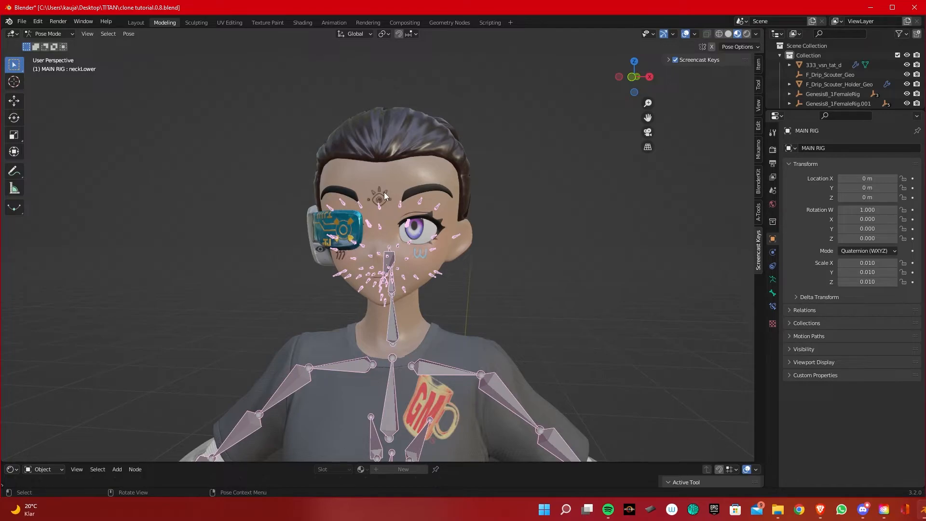
left_click(59, 33)
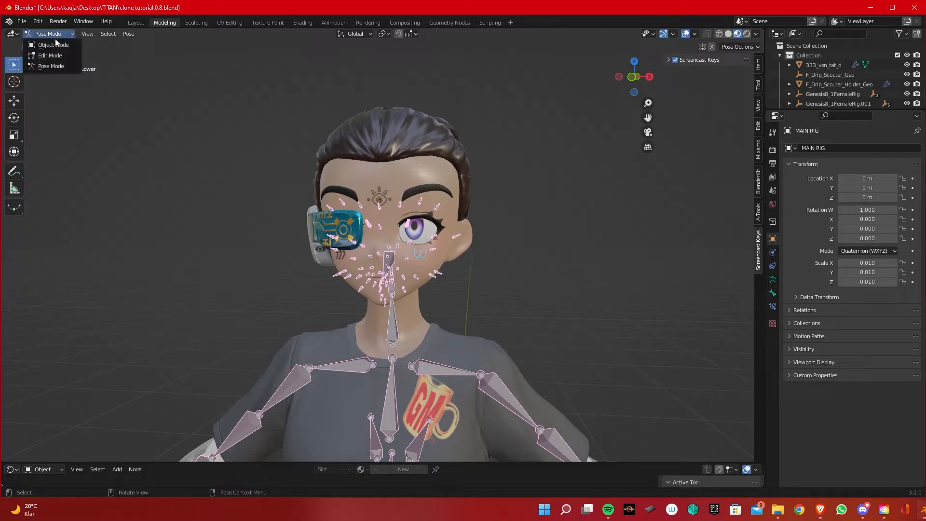
left_click(57, 47)
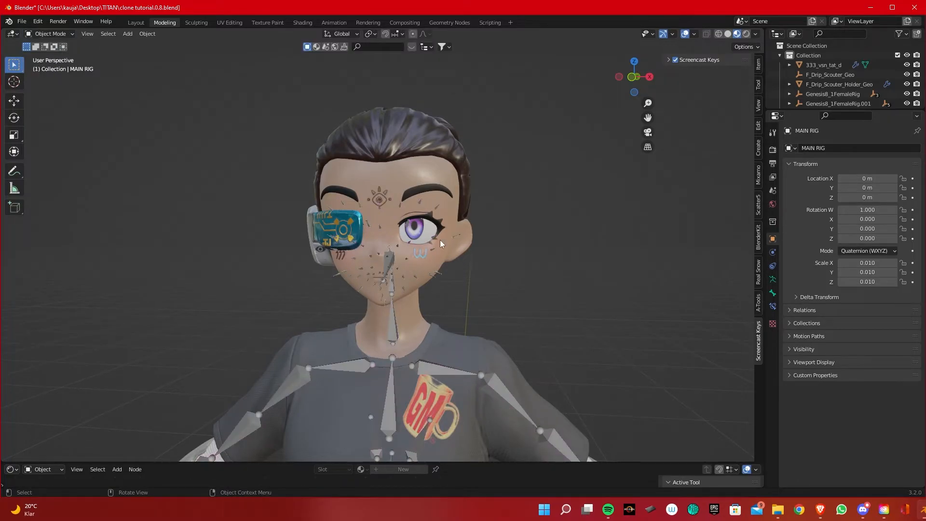
Select the 333_vsn_tat_d tattoo plane and apply its Shrinkwrap modifier.
left_click(374, 200)
middle_click_drag(375, 198, 493, 196)
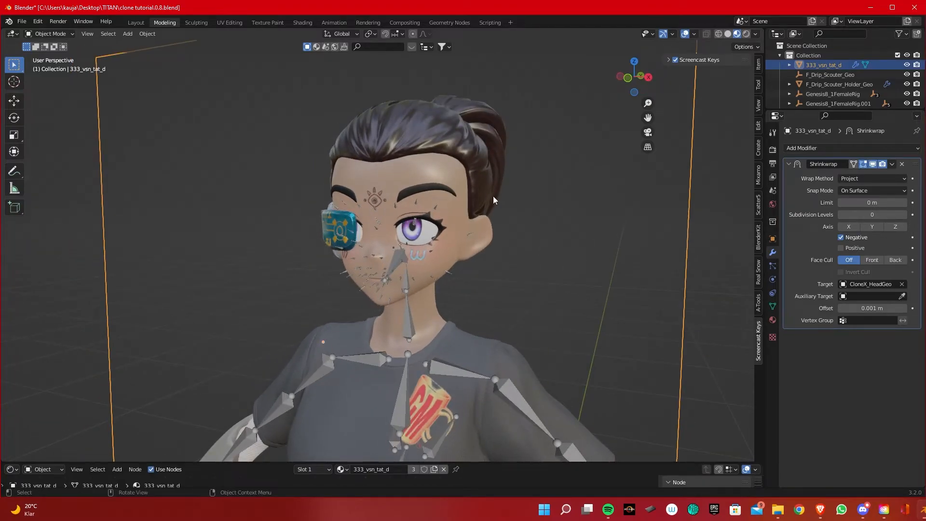
left_click(893, 164)
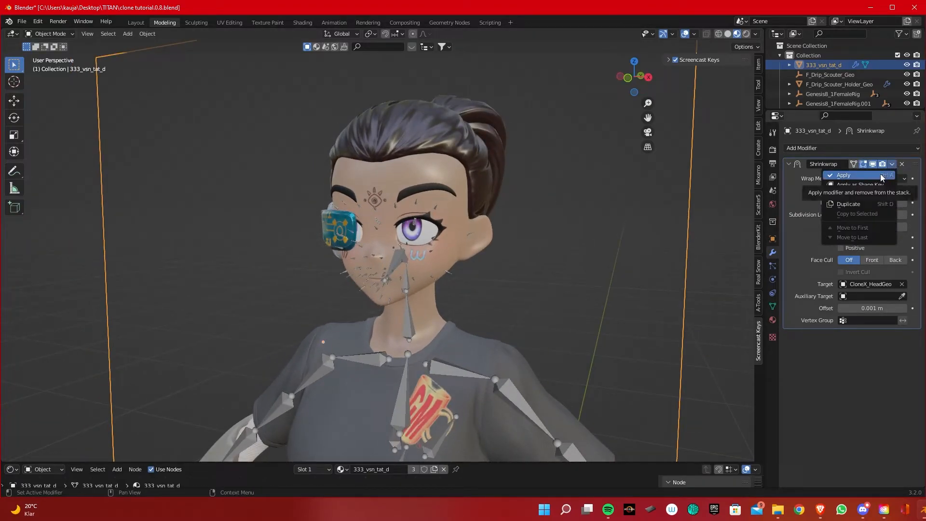
left_click(881, 174)
Parent the tattoo plane to CloneX_HeadGeo using the Vertex (Triangle) option.
middle_click_drag(483, 221, 442, 225)
middle_click_drag(370, 195, 328, 198)
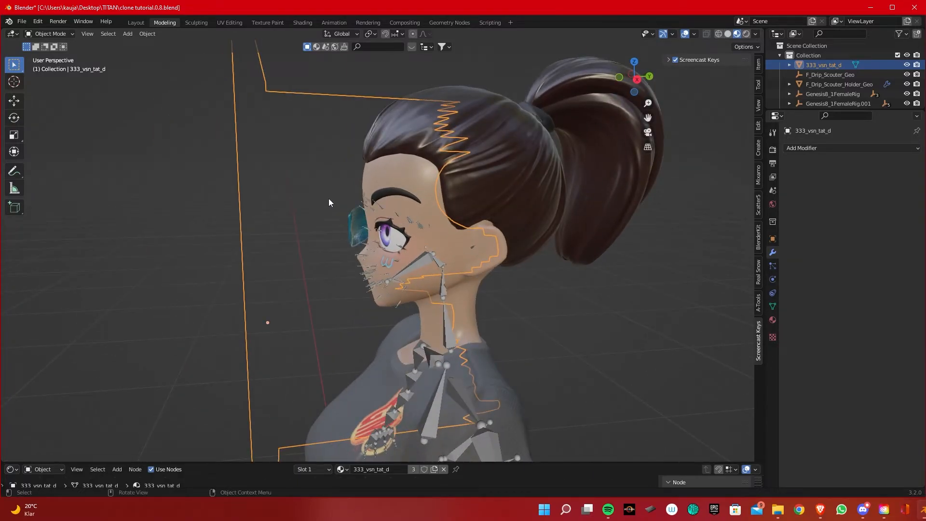
key("shift")
left_click(469, 300, "shift")
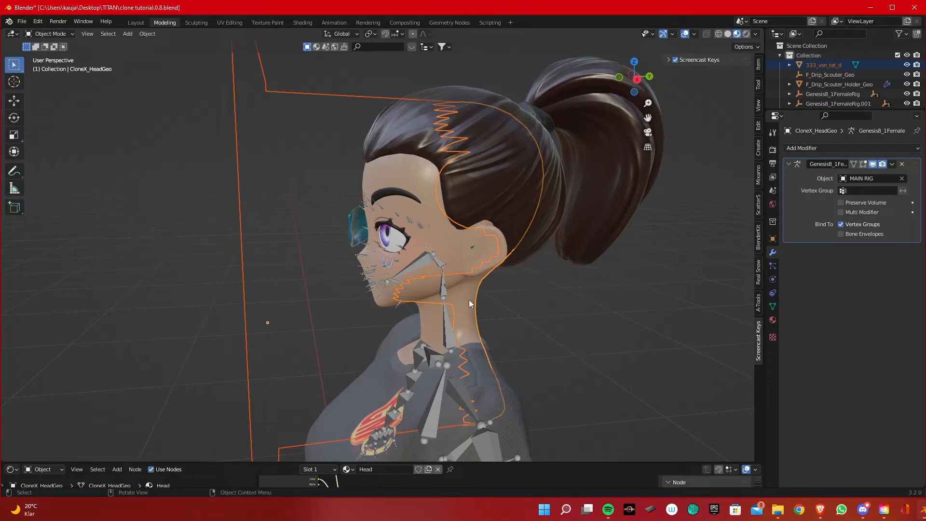
key("ctrl+p")
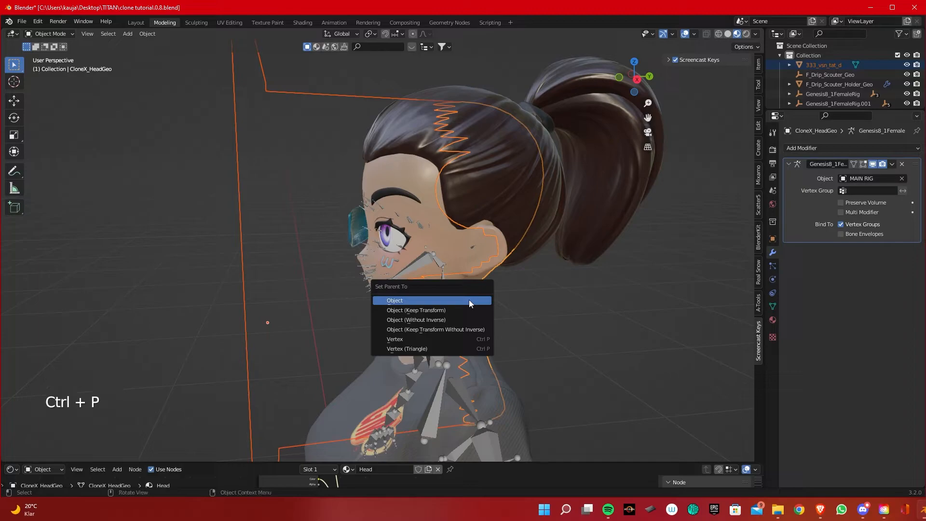
left_click(424, 350)
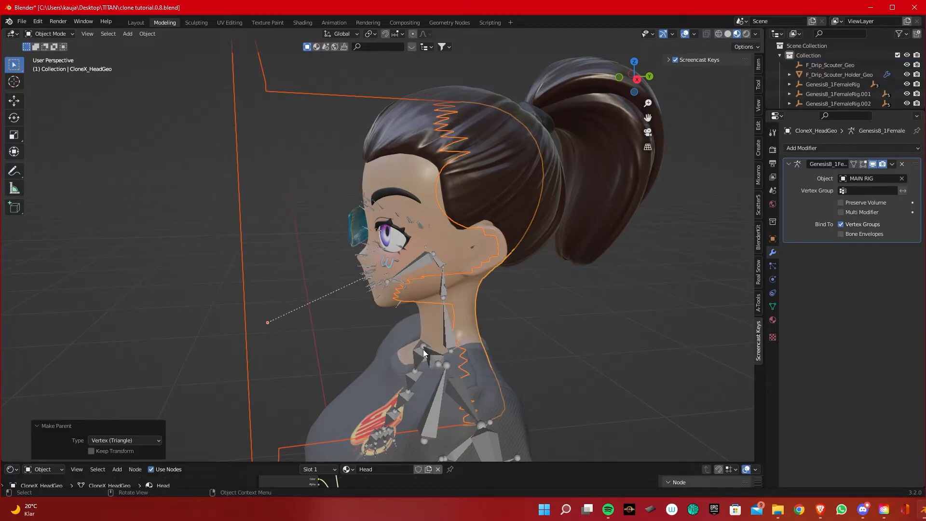
Put MAIN RIG in Pose Mode and try rotating the lower neck bone to test the parented tattoos.
middle_click_drag(397, 300, 427, 291)
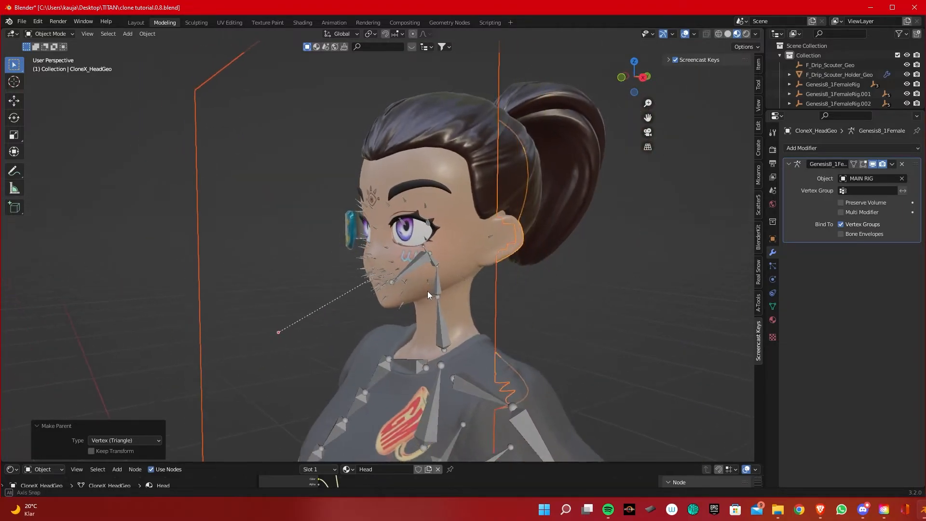
left_click(444, 328)
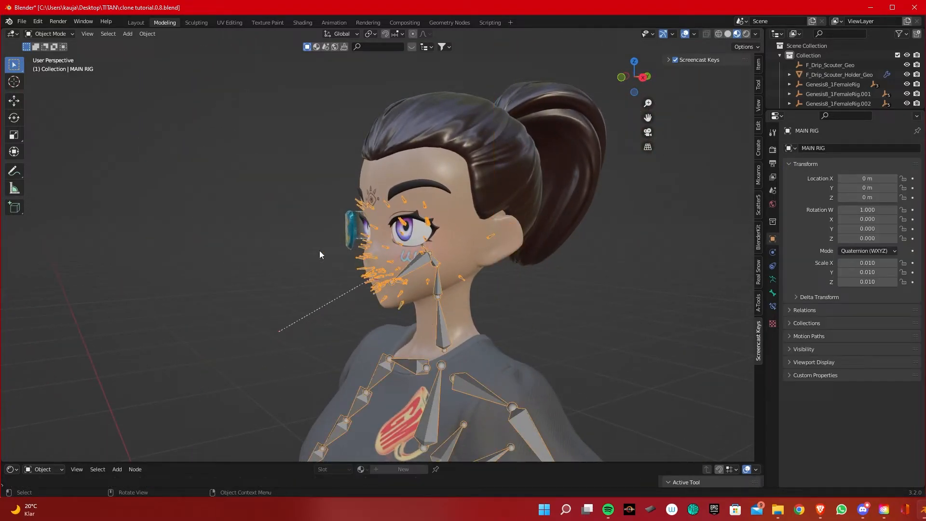
left_click(48, 34)
left_click(59, 67)
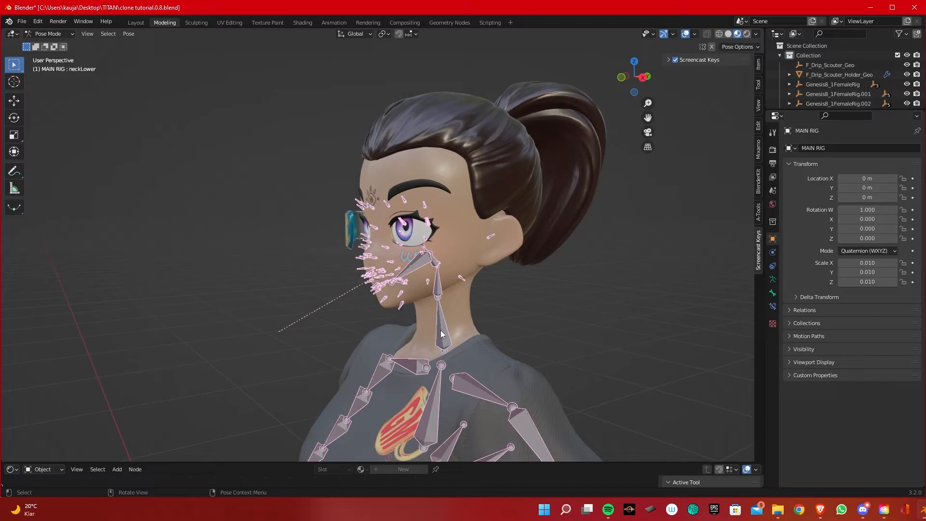
key("r")
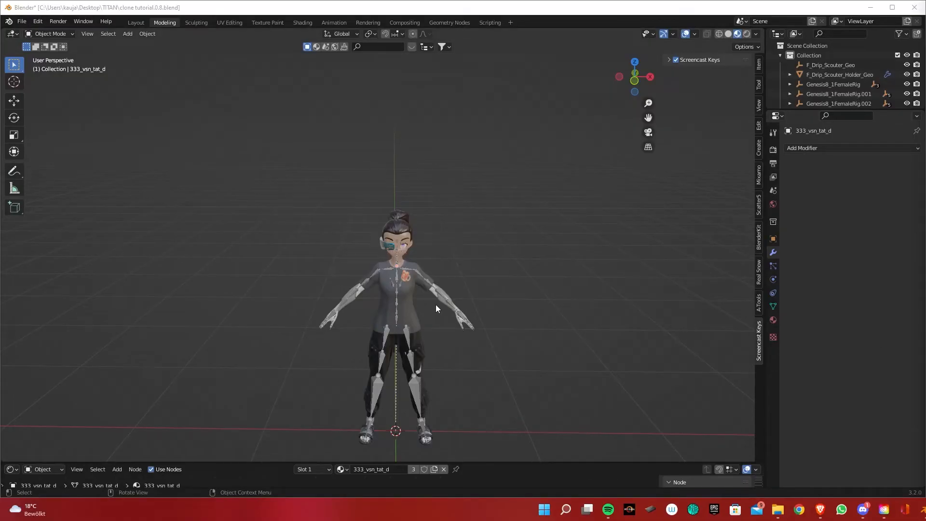
Select the tattoo plane on the character's face and view it from the side.
middle_click_drag(435, 305, 424, 284)
scroll(425, 284, "up", 4)
scroll(453, 286, "up", 3)
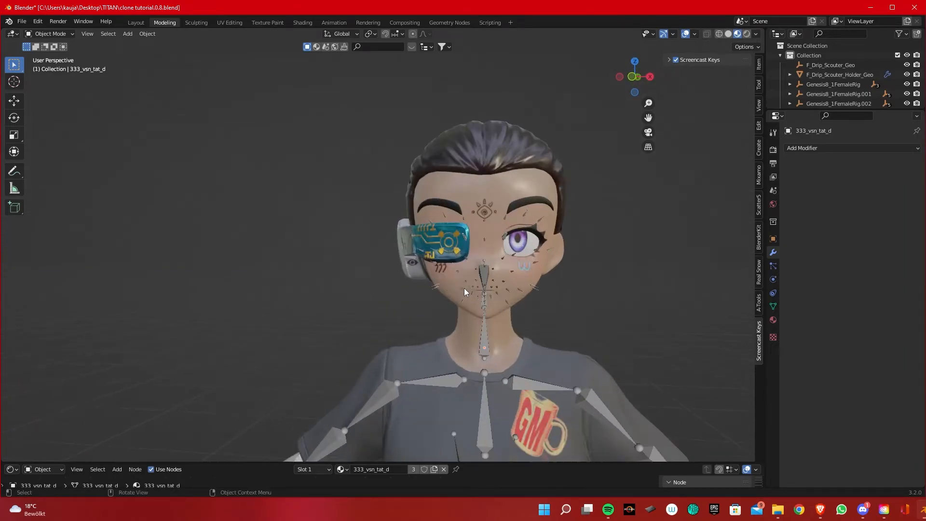
scroll(483, 285, "down", 2)
left_click(526, 272)
middle_click_drag(528, 270, 458, 278)
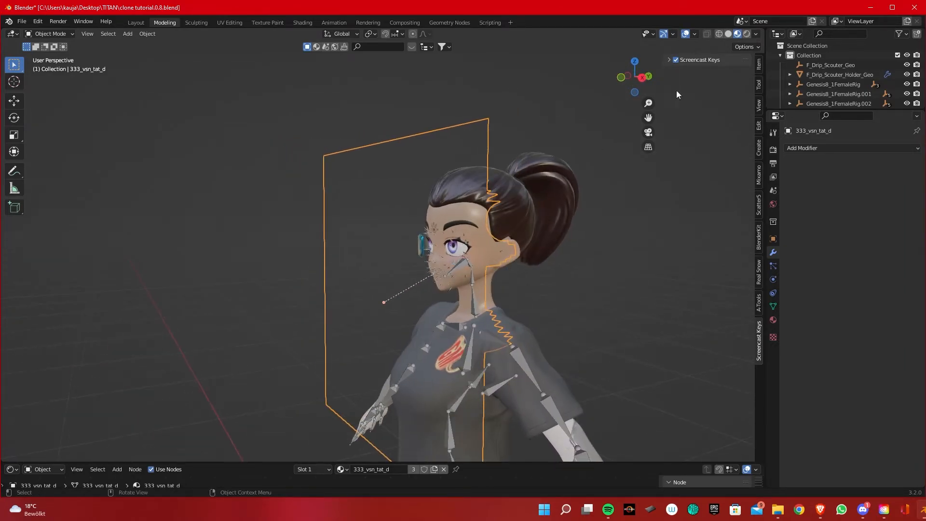
Inspect the tattoo plane around the head and chest in rendered shading for artifacts, and return to material preview.
left_click(747, 35)
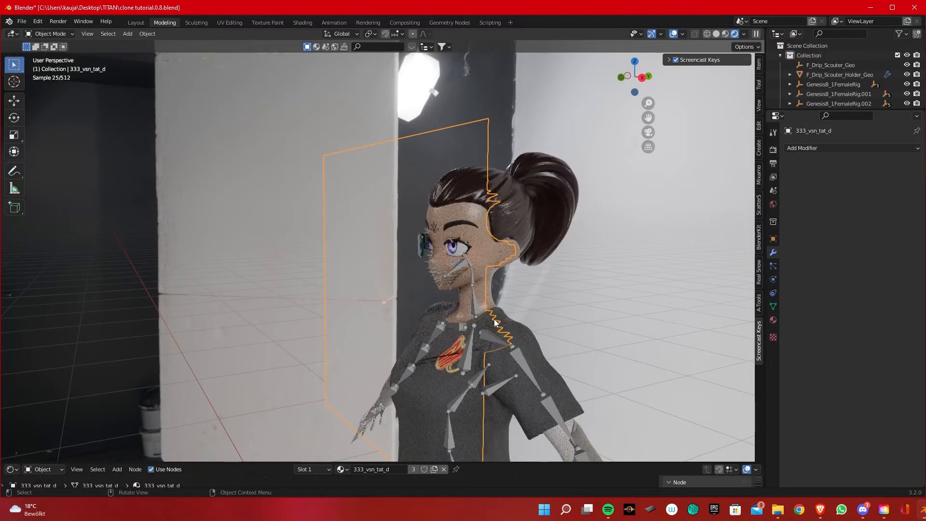
middle_click_drag(493, 326, 641, 366)
scroll(531, 368, "up", 5)
middle_click_drag(540, 369, 494, 253, "shift")
middle_click_drag(499, 297, 488, 294)
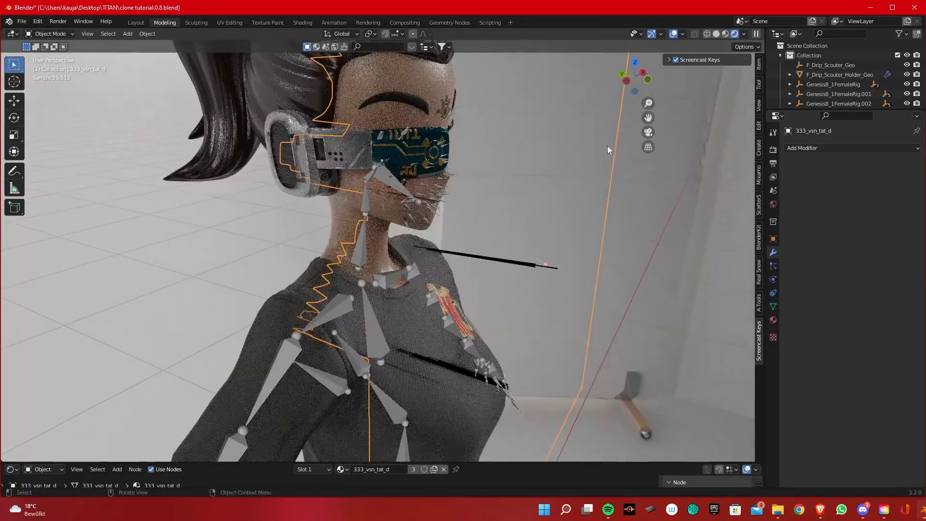
left_click(726, 33)
Open the tattoo plane's mesh in Edit Mode in the front orthographic view.
scroll(468, 303, "down", 5)
mouse_move(468, 303)
middle_mouse_down()
mouse_move(450, 286)
mouse_move(376, 256)
mouse_move(387, 265)
middle_mouse_up()
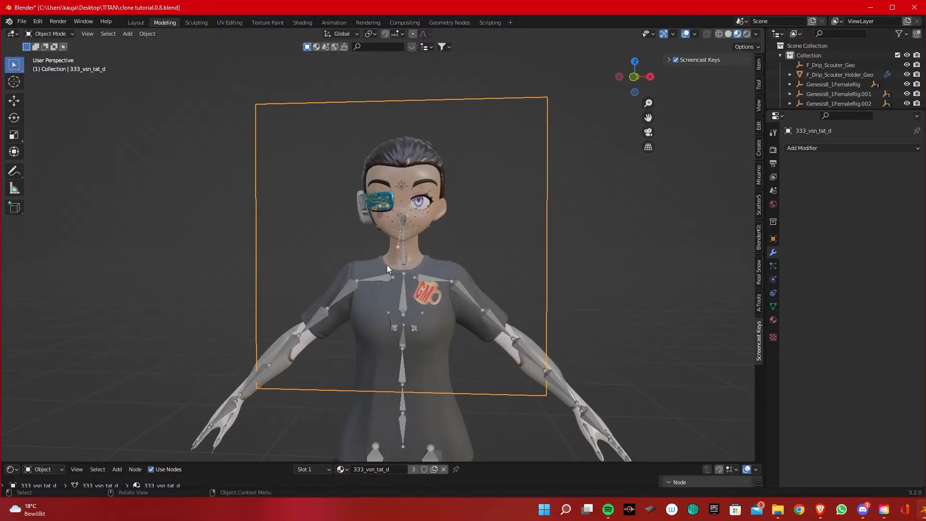
left_click(633, 80)
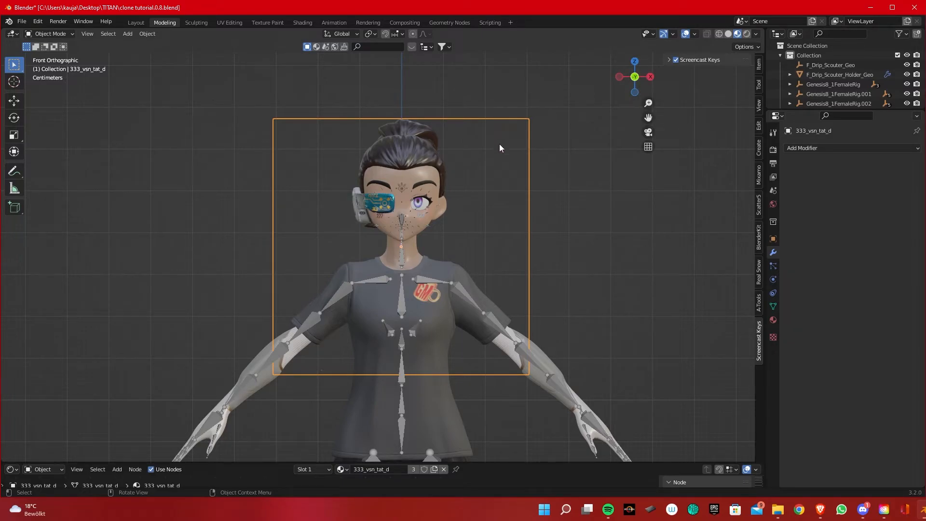
key("Tab")
Select the plane's faces covering the forehead eye tattoo and the tattoos on both cheeks.
scroll(442, 119, "up", 4)
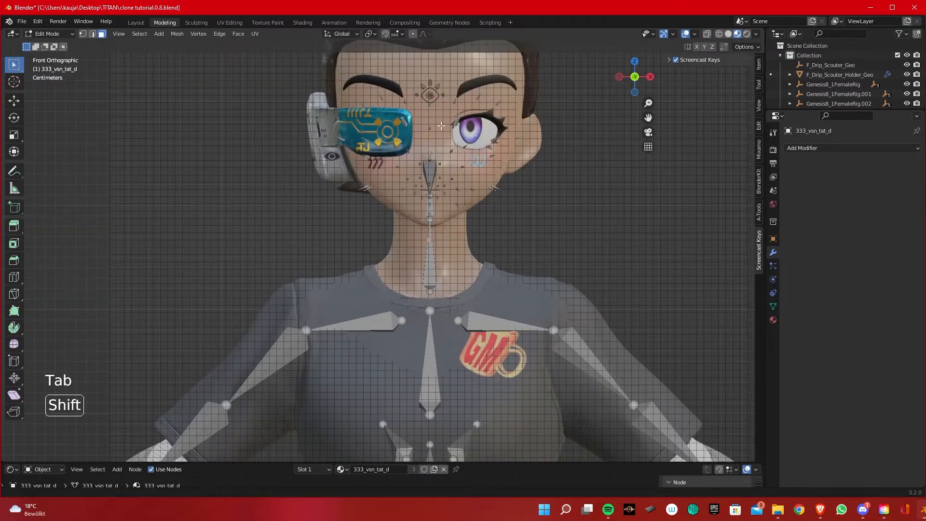
middle_click_drag(443, 119, 428, 197, "shift")
scroll(429, 196, "up", 5)
middle_click_drag(441, 52, 411, 125, "shift")
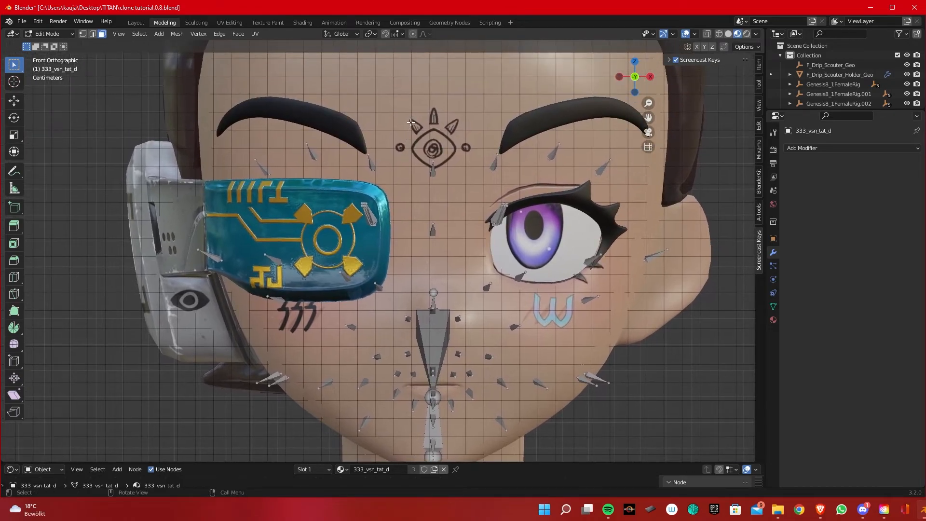
left_click_drag(402, 102, 475, 178)
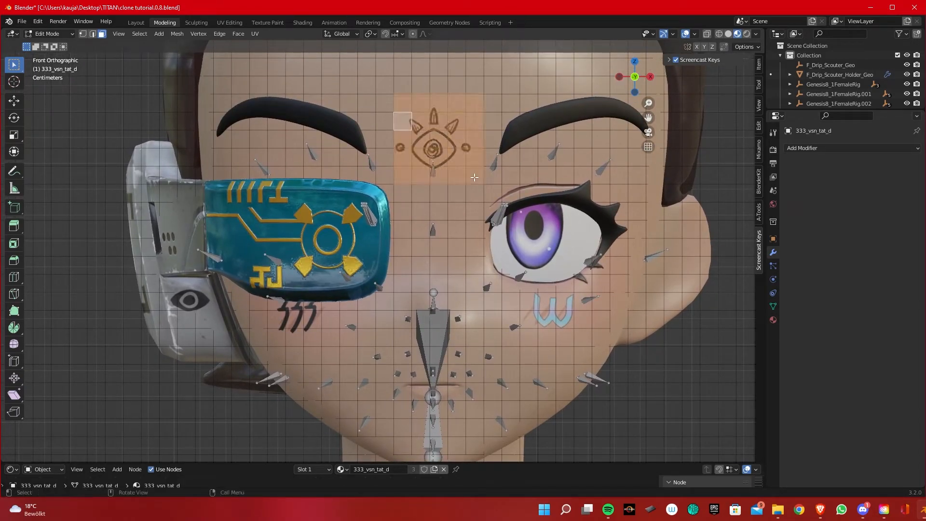
left_click_drag(530, 296, 568, 328, "shift")
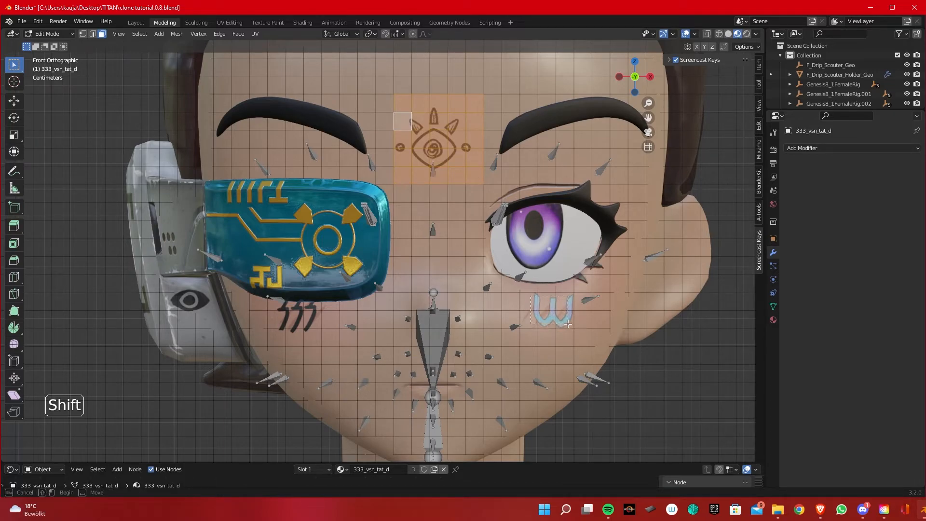
left_click_drag(280, 299, 252, 266, "shift")
left_click_drag(582, 340, 525, 282, "shift")
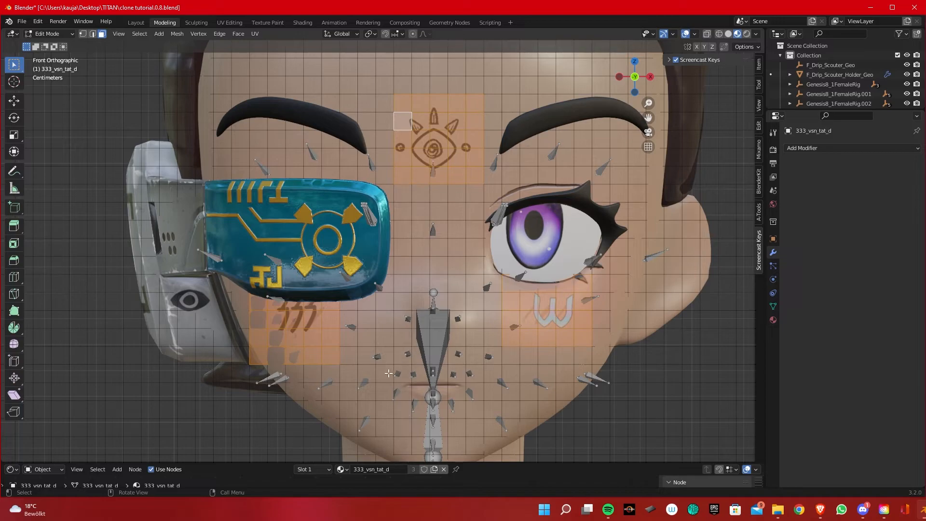
Invert the selection, delete all plane faces outside the three tattoo areas, and return to Object Mode.
key("ctrl")
key("ctrl")
key("ctrl+i")
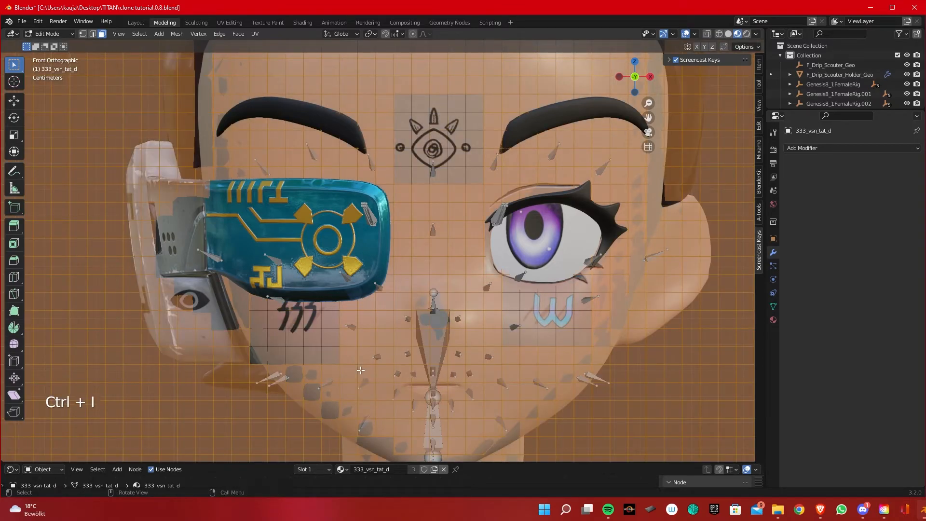
key("x")
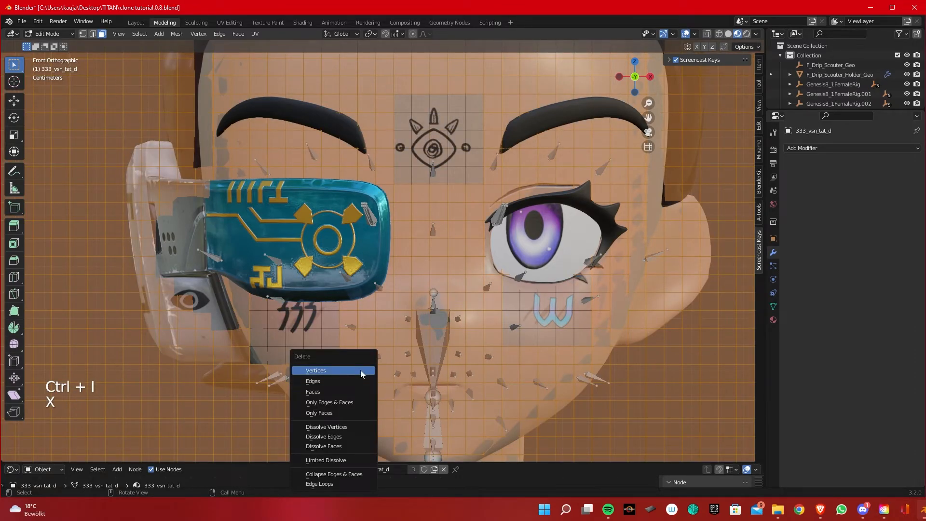
left_click(345, 392)
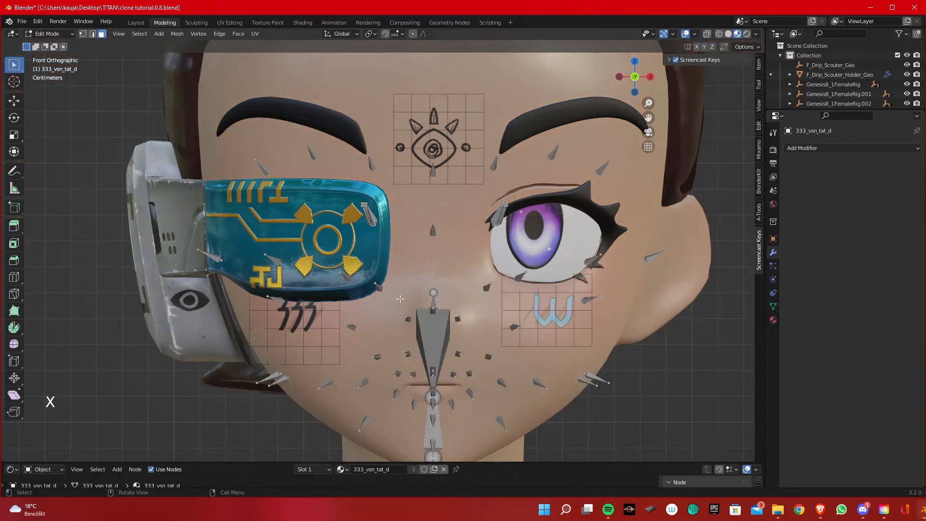
scroll(400, 299, "down", 5)
key("Tab")
Delete the tattoo plane's stray vertices that stick out in front of the chin, working in vertex select mode, and return to Object Mode.
middle_click_drag(422, 291, 510, 317)
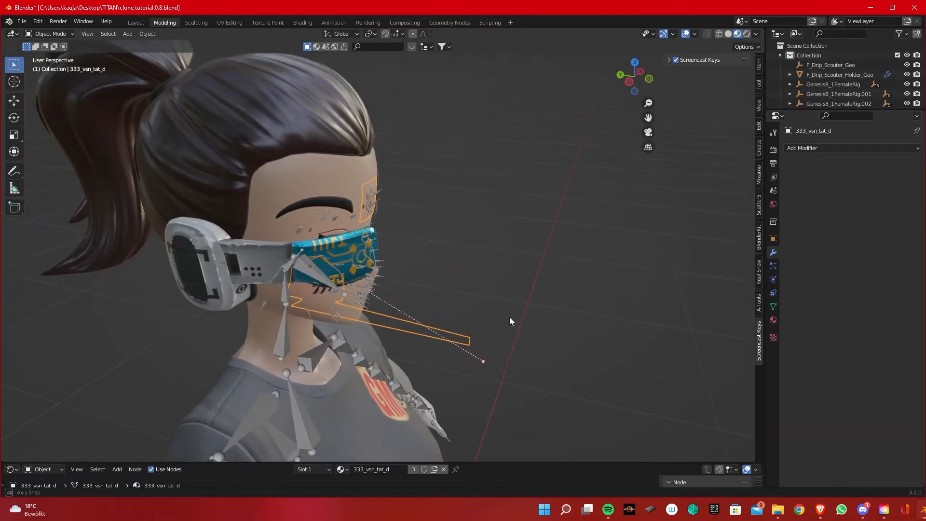
key("Tab")
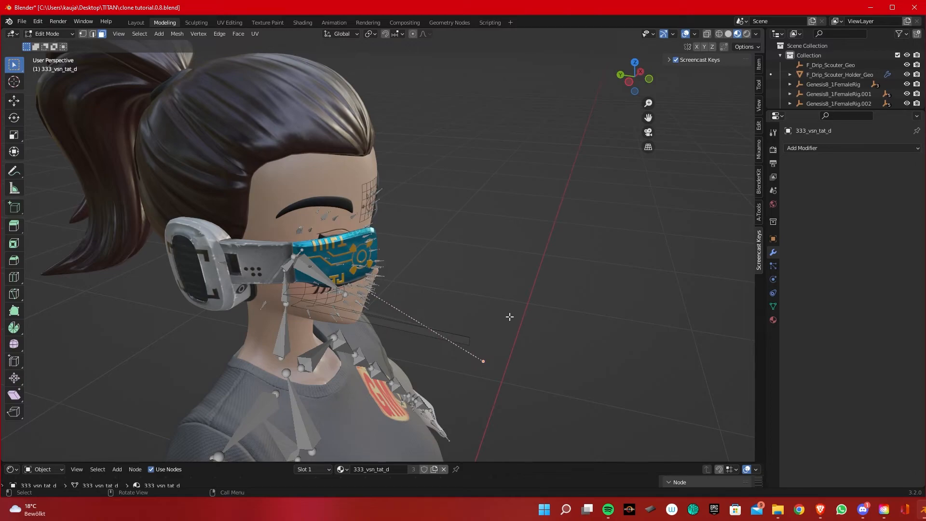
key("1")
left_click_drag(458, 329, 485, 360)
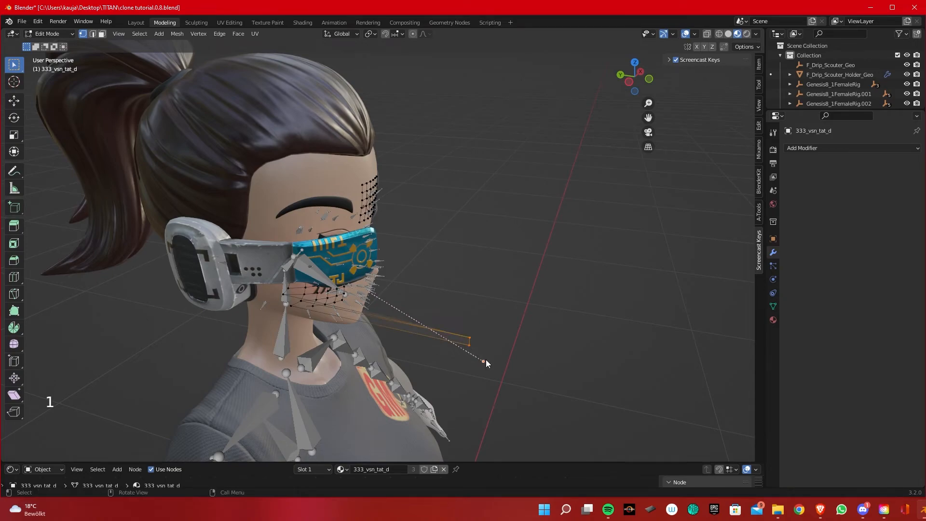
key("x")
left_click(479, 345)
middle_click_drag(479, 341, 362, 305)
key("Tab")
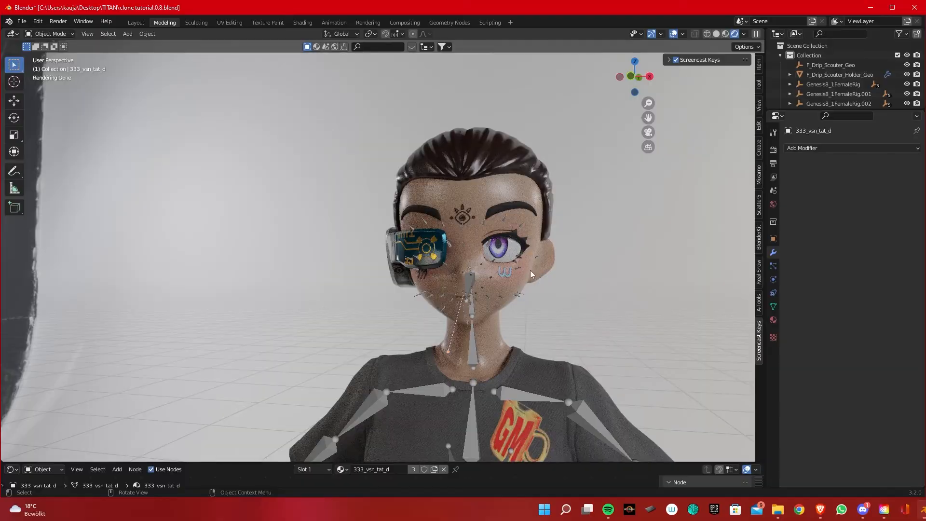
Examine the character's face in rendered shading from the front, up close around the forehead eye tattoo.
scroll(531, 270, "up", 3)
middle_click_drag(531, 270, 428, 291, "shift")
scroll(428, 291, "up", 3)
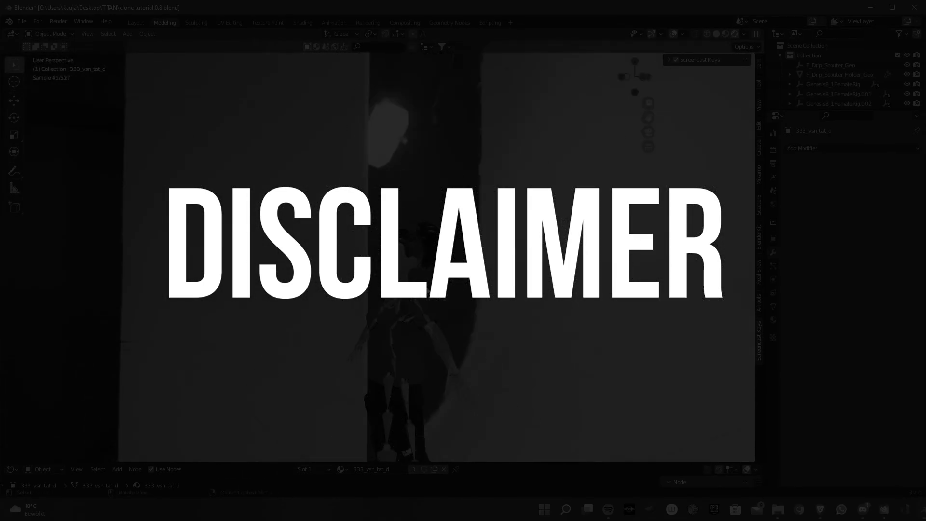
middle_click_drag(463, 290, 429, 301)
scroll(429, 301, "up", 4)
middle_click_drag(459, 333, 407, 303, "shift")
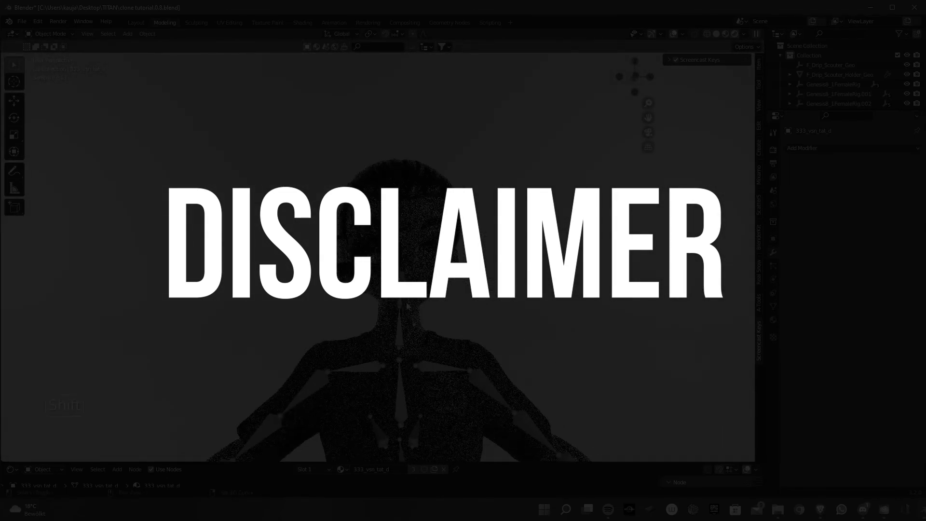
scroll(440, 313, "up", 4)
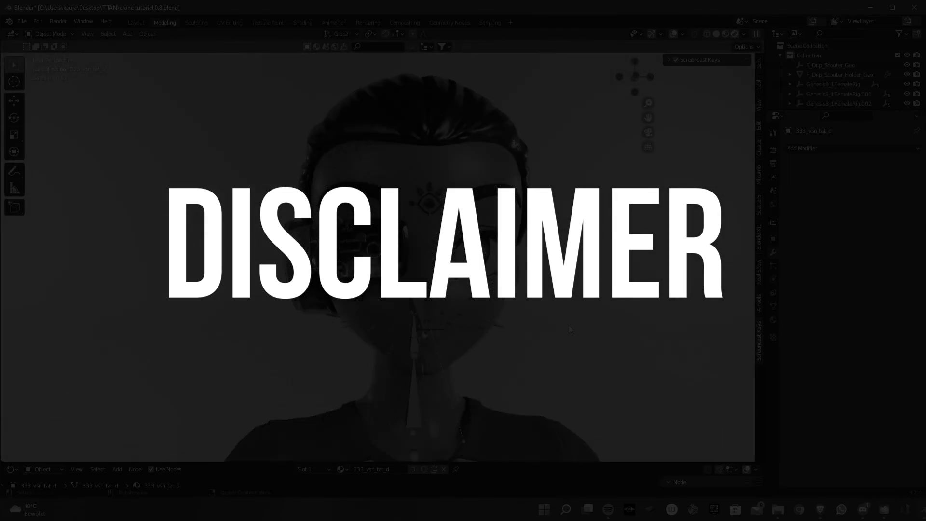
scroll(441, 192, "up", 4)
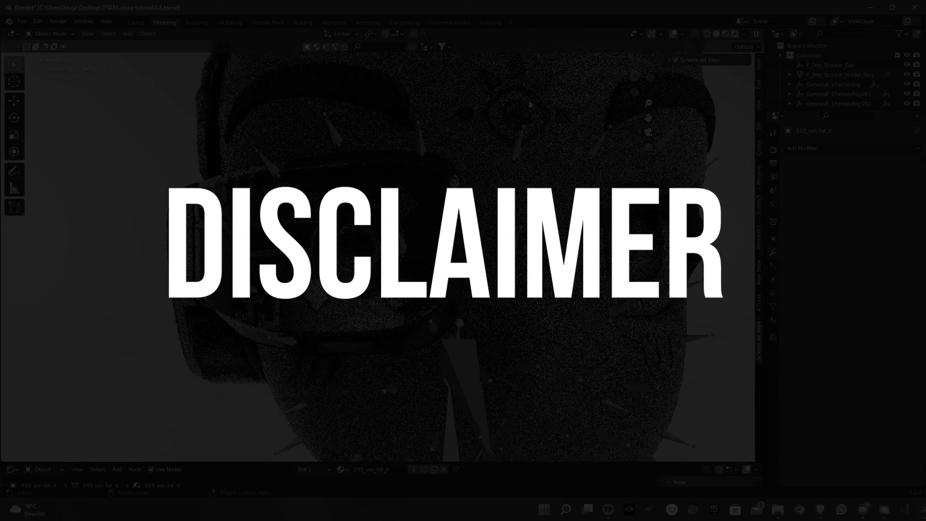
middle_click_drag(441, 192, 398, 301, "shift")
scroll(470, 175, "up", 4)
middle_click_drag(492, 147, 454, 220, "shift")
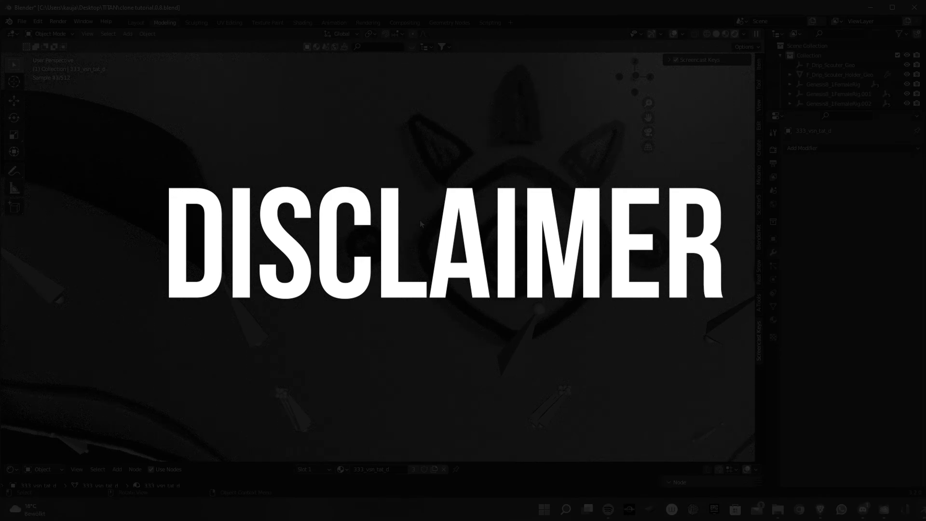
scroll(423, 212, "down", 3)
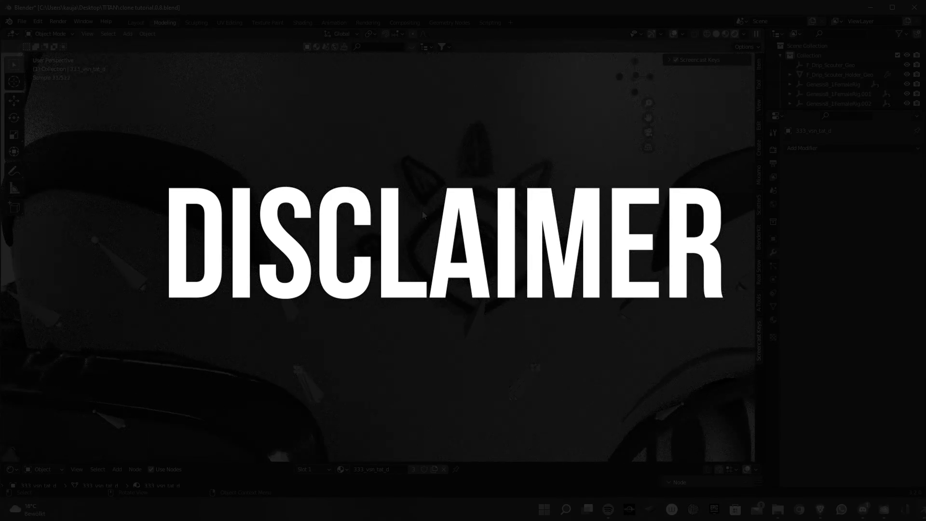